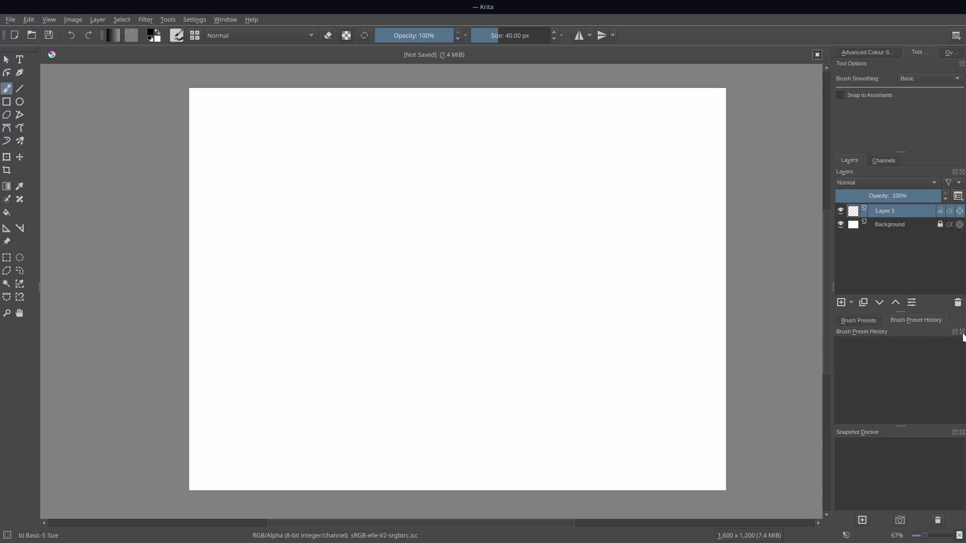
- Add the Animation and Animation curves dockers, placing Animation curves beside Animation at the bottom
left_click(204, 20)
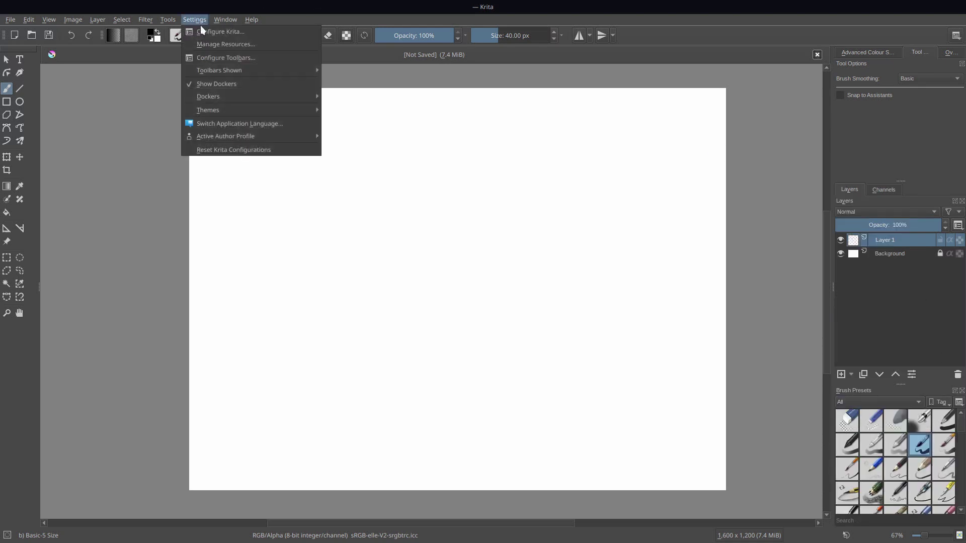
mouse_move(218, 97)
left_click(363, 110)
left_click(202, 19)
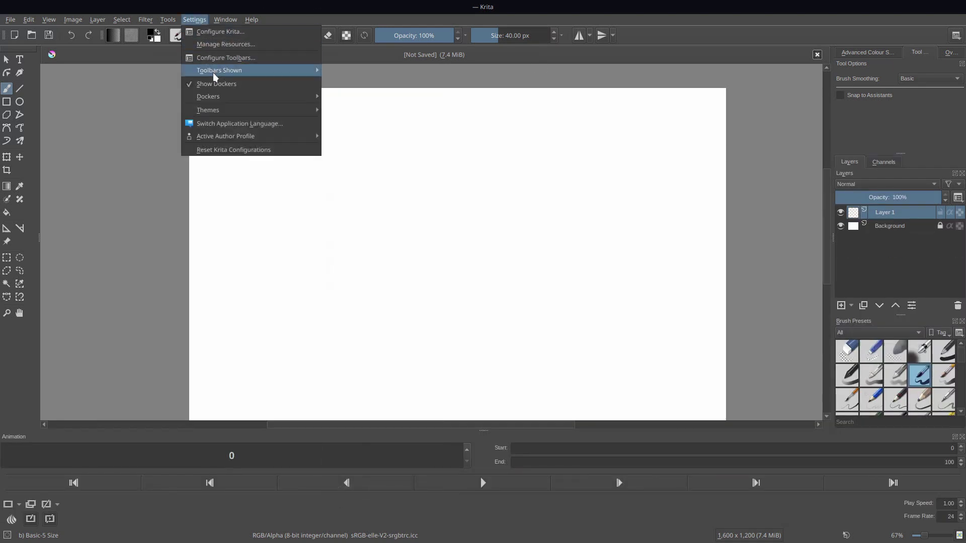
left_click(331, 120)
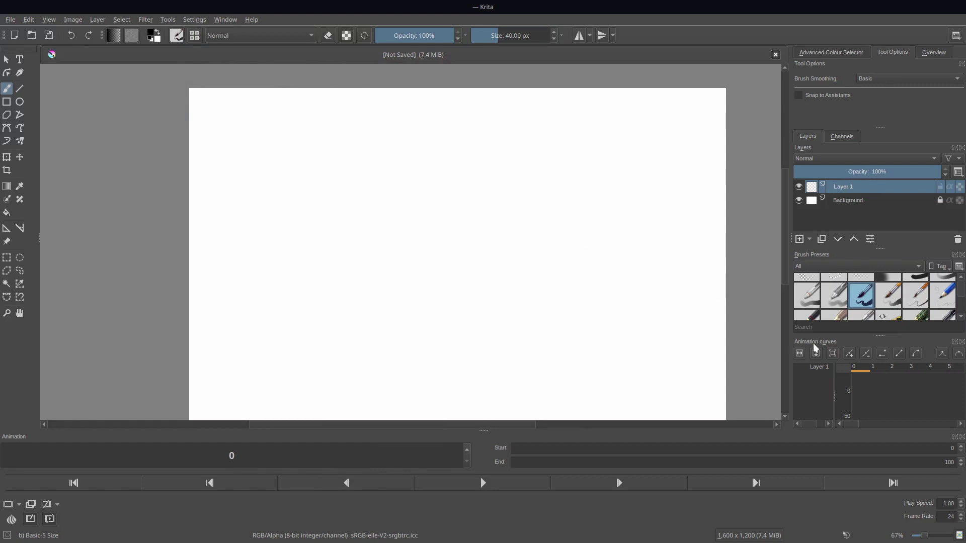
left_click_drag(813, 342, 548, 458)
- Save the current layout as a workspace named myFirstWorkspace
left_click(956, 35)
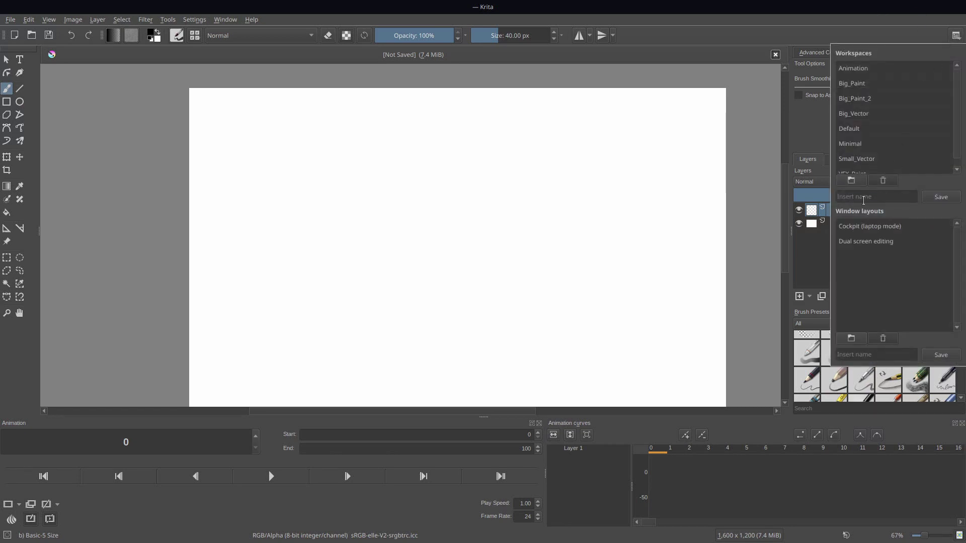
left_click(865, 195)
type("myFirstWorkspace")
left_click(940, 197)
- Try the Small_Vector, Minimal and Default workspaces, then return to myFirstWorkspace
left_click(865, 135)
left_click(864, 119)
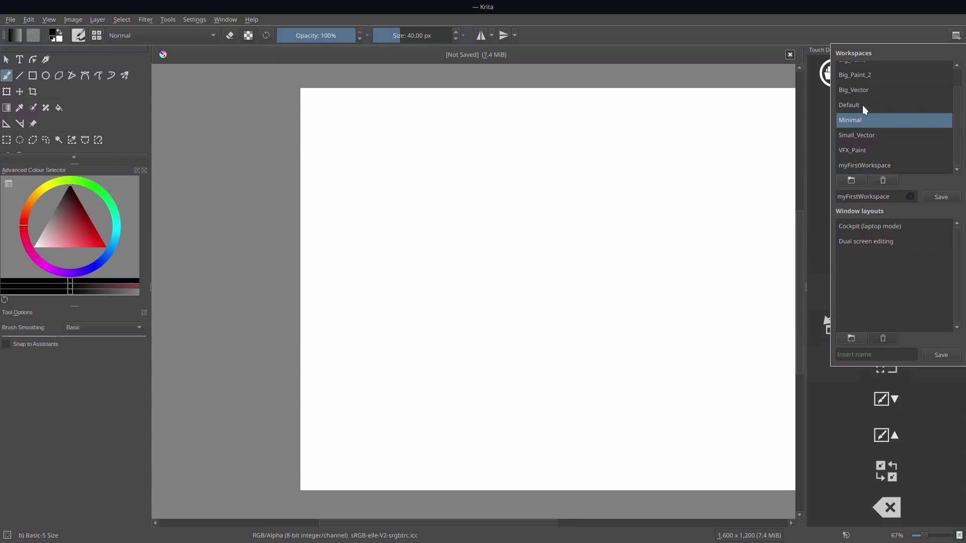
left_click(862, 105)
left_click(863, 162)
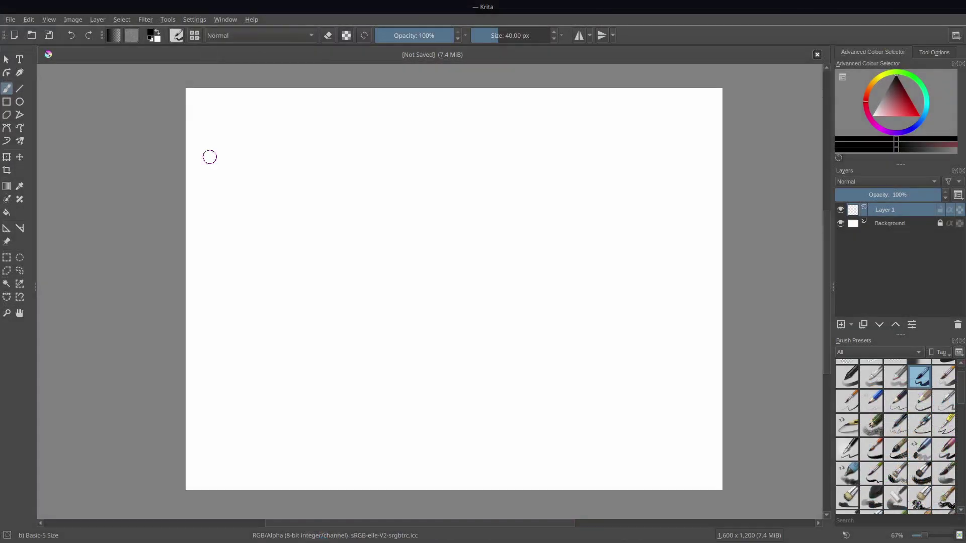
- Try the Breeze Dark, Breeze Light and Krita blender interface themes in turn
left_click(194, 19)
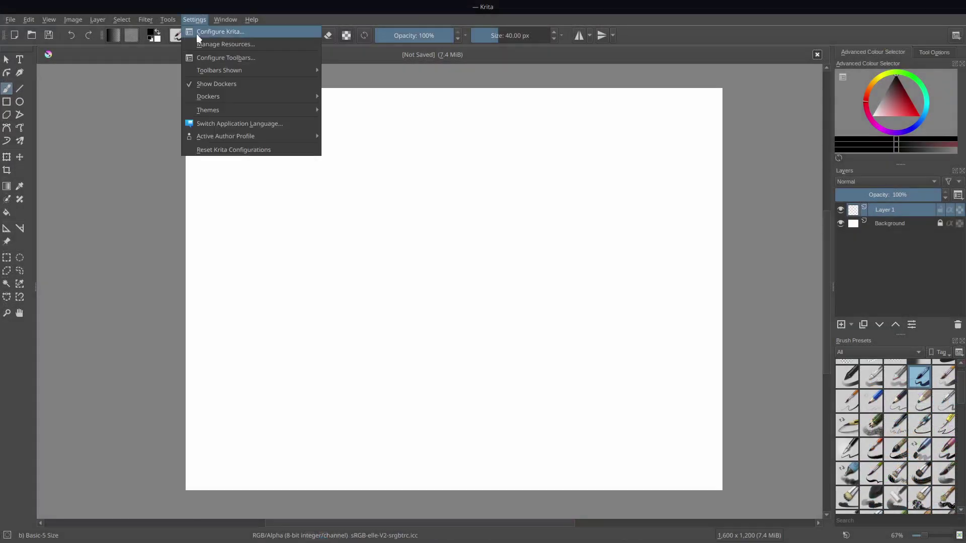
mouse_move(204, 110)
left_click(348, 112)
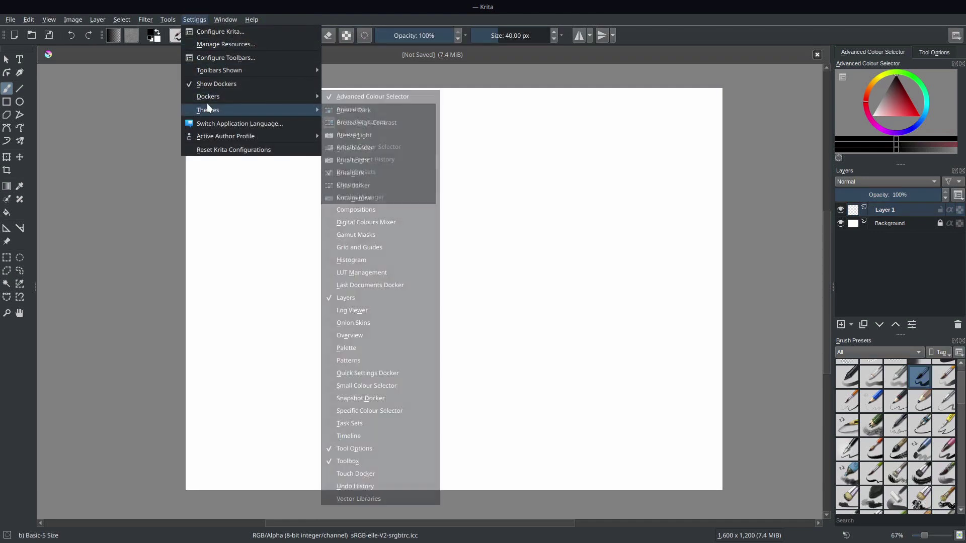
mouse_move(208, 111)
left_click(366, 138)
left_click(194, 19)
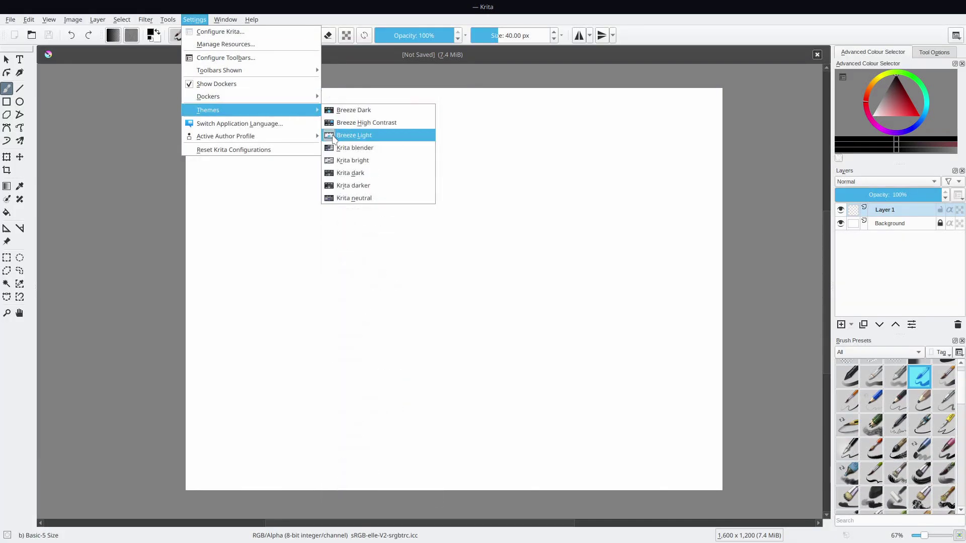
left_click(354, 147)
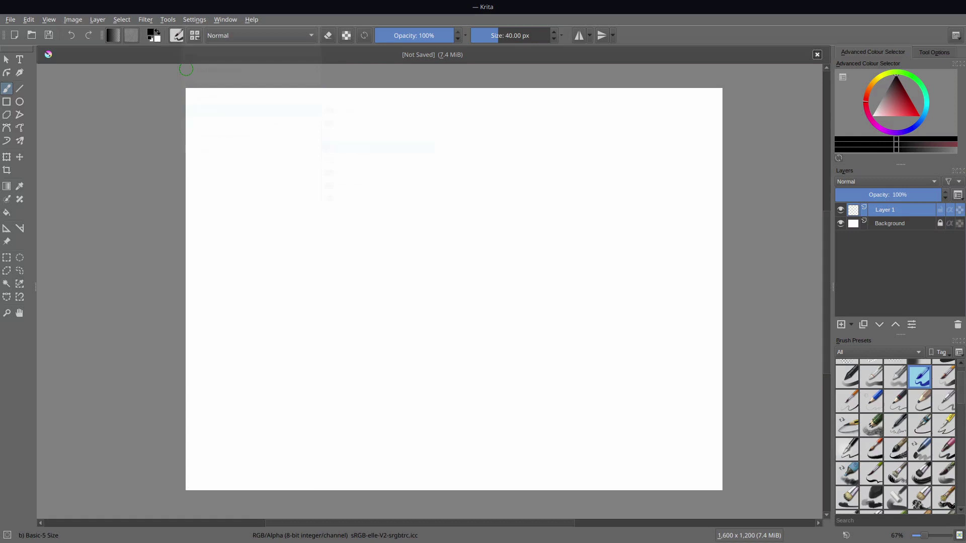
- Open Krita's resource folder in the file manager from Manage Resources
left_click(194, 19)
left_click(203, 43)
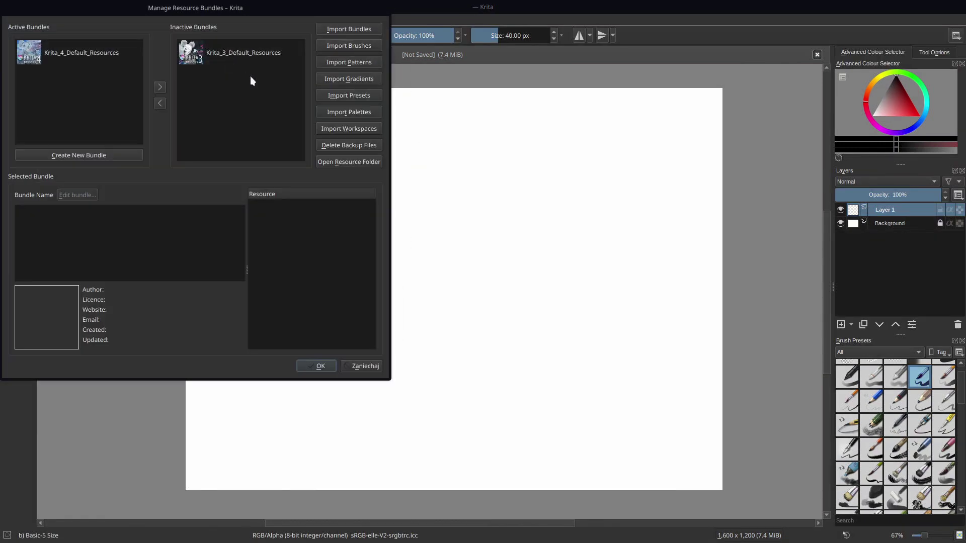
left_click(338, 161)
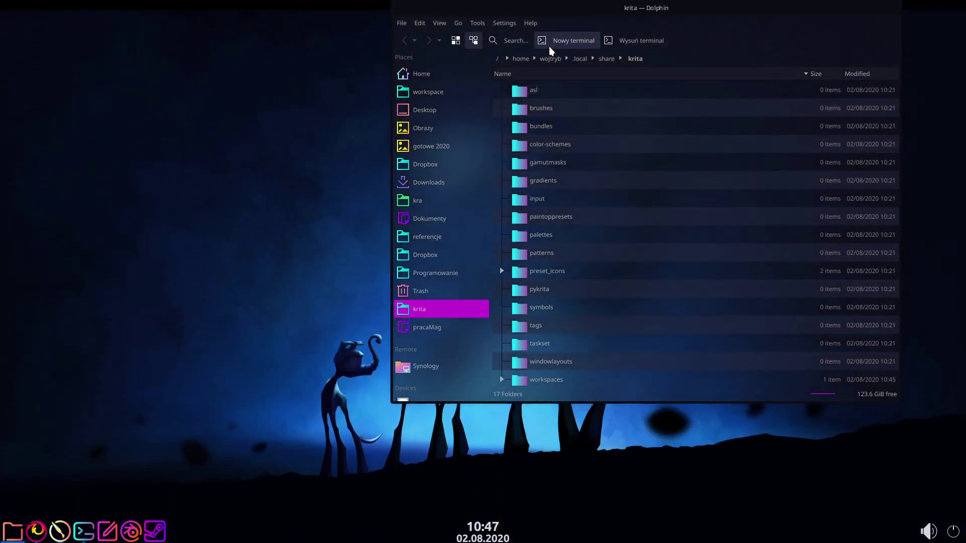
- Show the resource folders as large icons and open the color-schemes folder
key("ctrl+1")
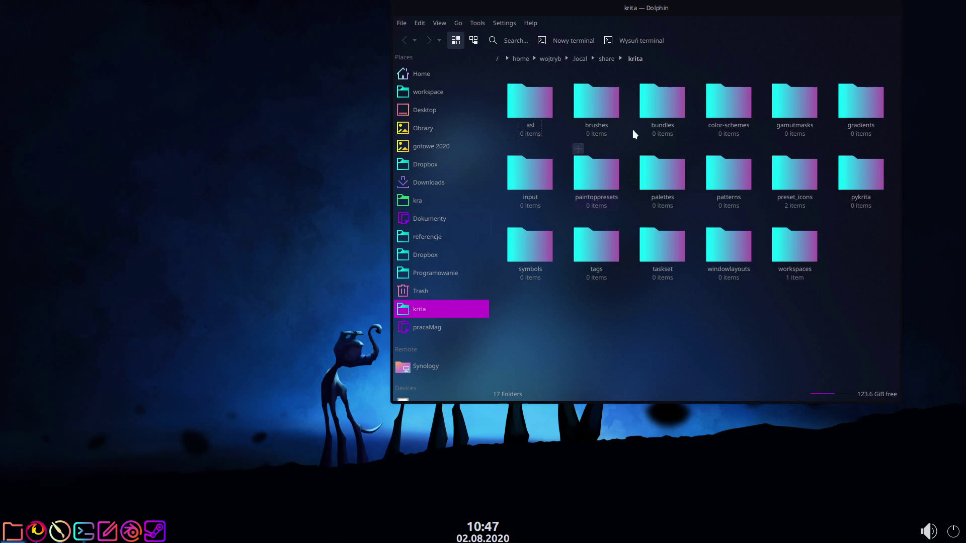
left_click(729, 107)
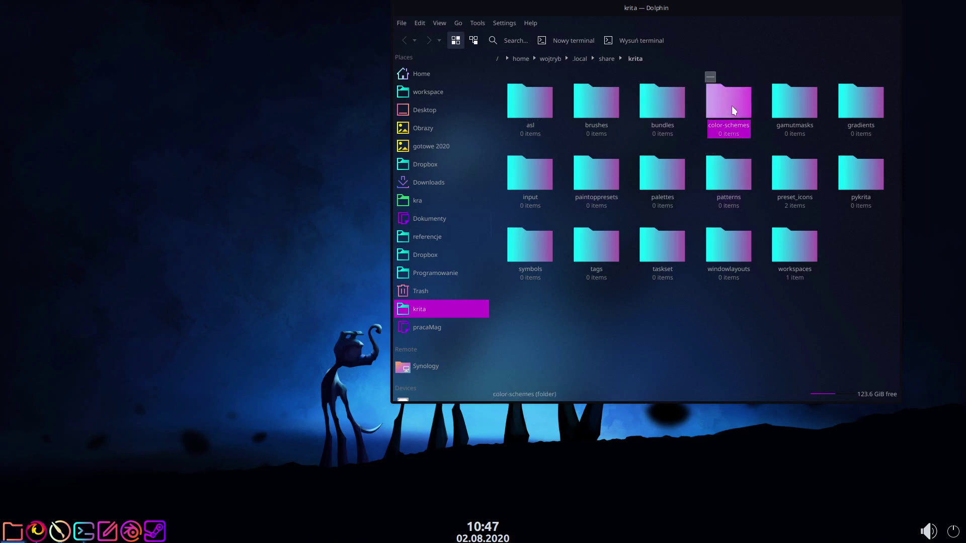
double_click(732, 106)
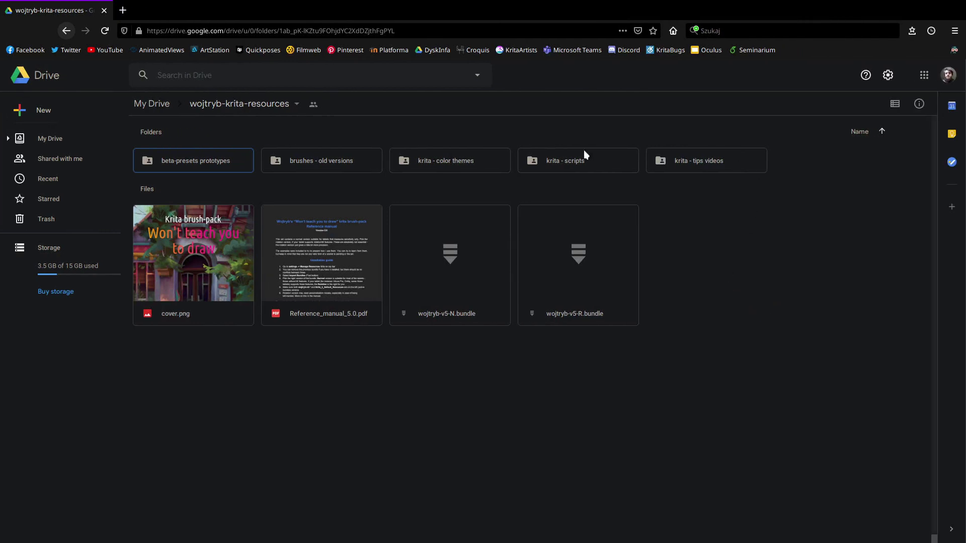
- Download KritaWojtrybDarkerRedesign.colors and move it from the Desktop into color-schemes
double_click(486, 162)
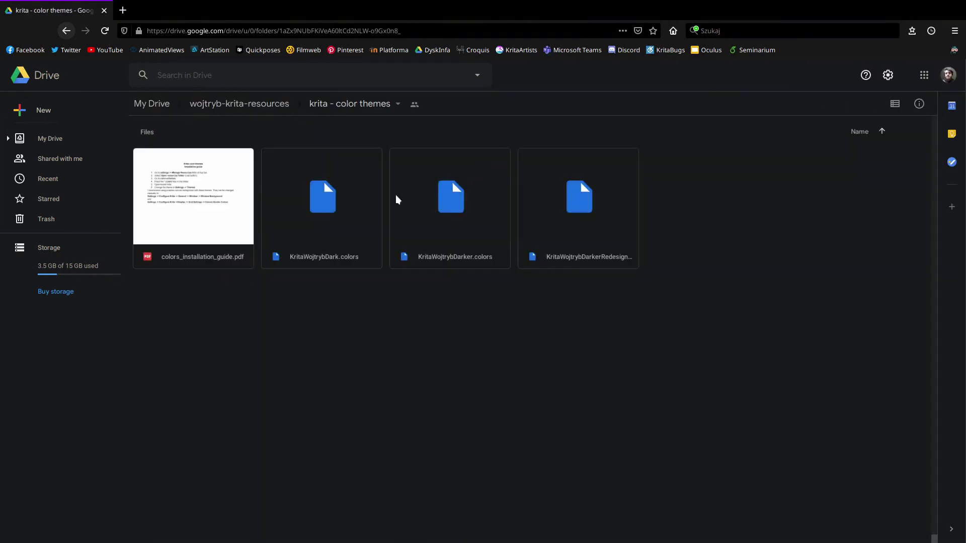
double_click(588, 225)
left_click(440, 276)
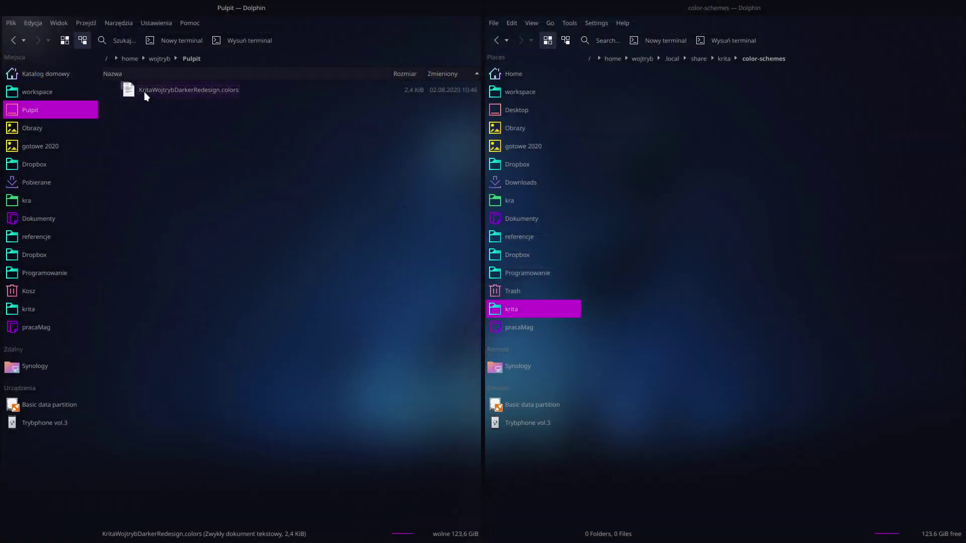
left_click_drag(195, 89, 729, 155)
left_click(748, 156)
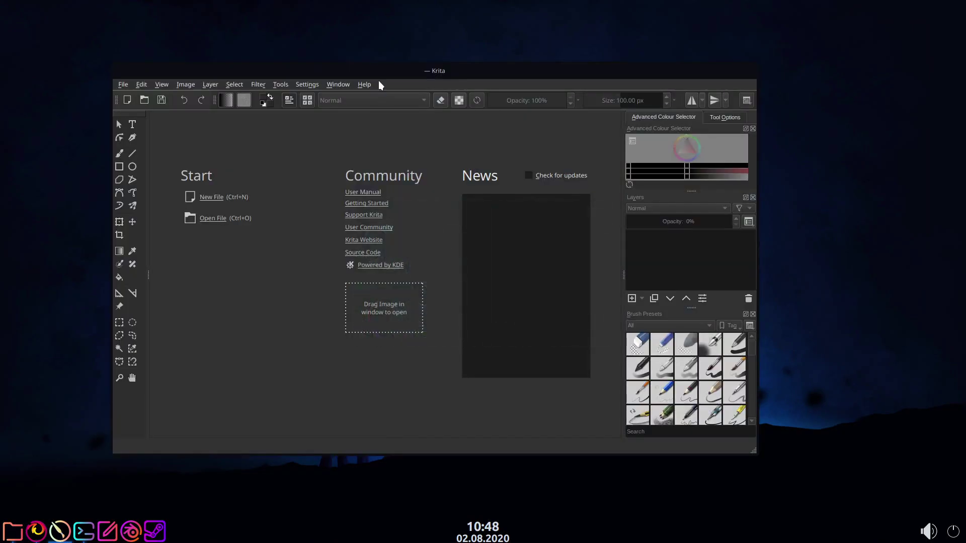
- Maximise the Krita window and apply the Krita-Wojtryb-Darker-Redesign theme
left_click_drag(379, 84, 368, 3)
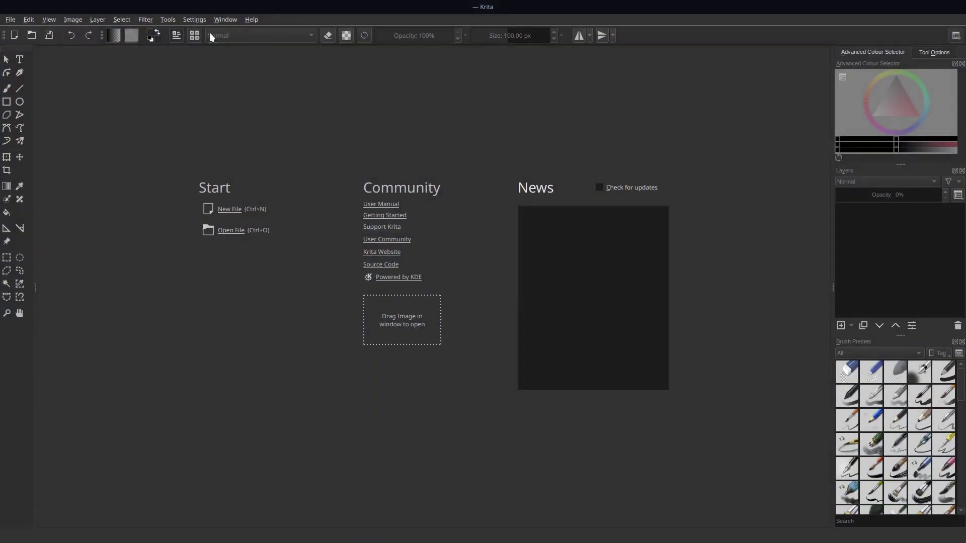
left_click(194, 19)
mouse_move(250, 109)
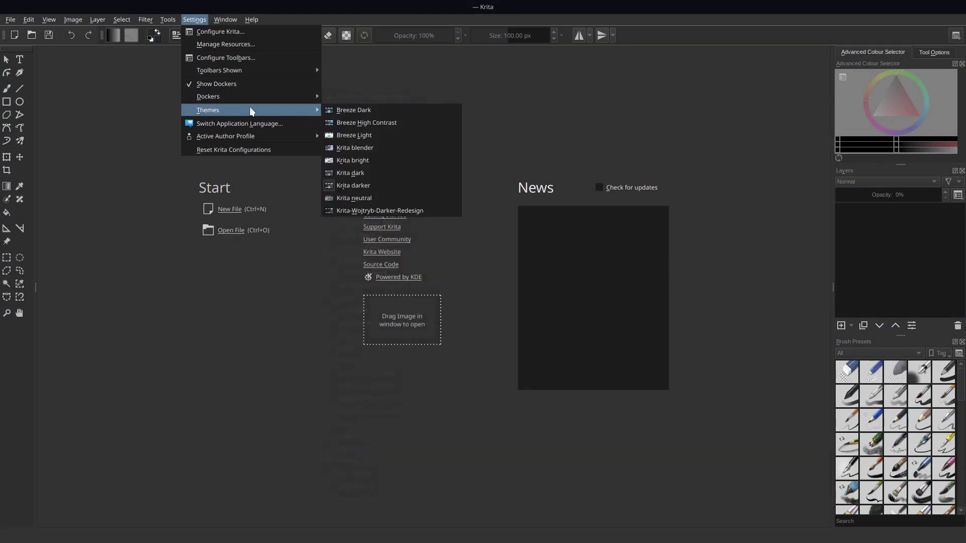
left_click(402, 211)
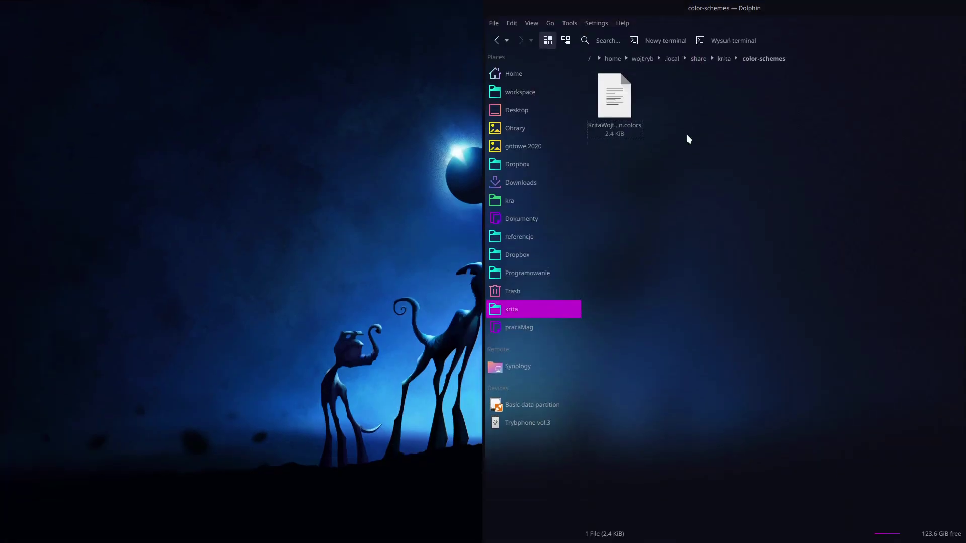
- Open KritaWojtrybDarkerRedesign.colors in Kate, snapped to the left half of the screen
left_click(612, 101)
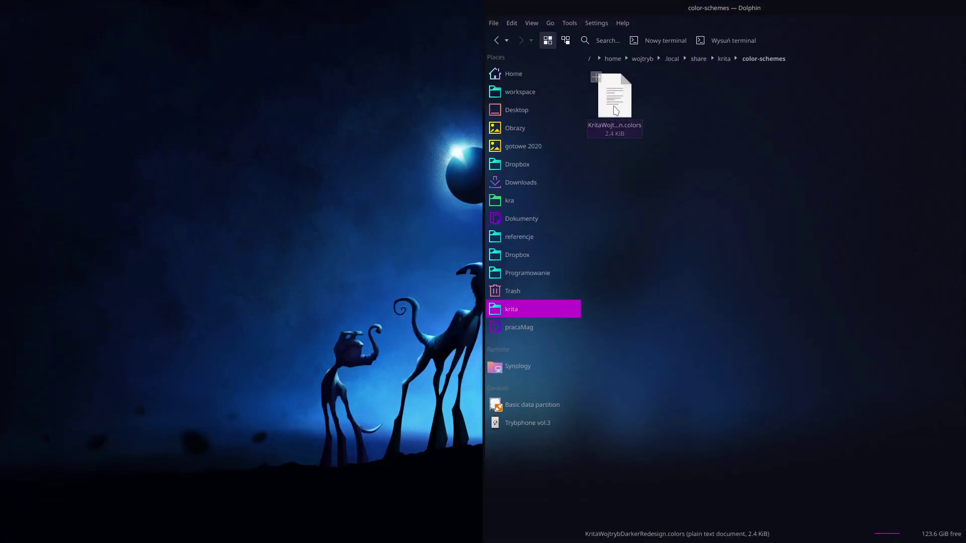
right_click(615, 107)
left_click(667, 112)
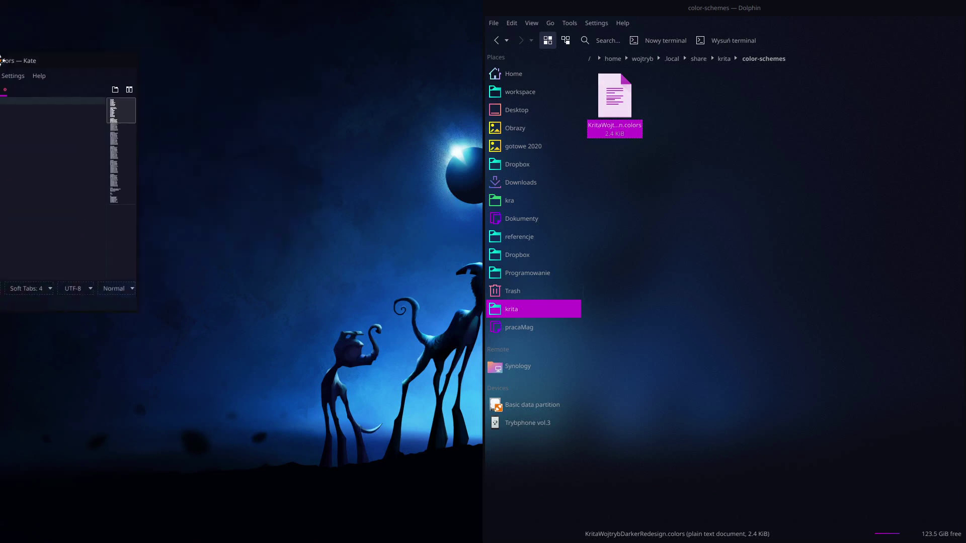
left_click_drag(254, 18, 1, 225)
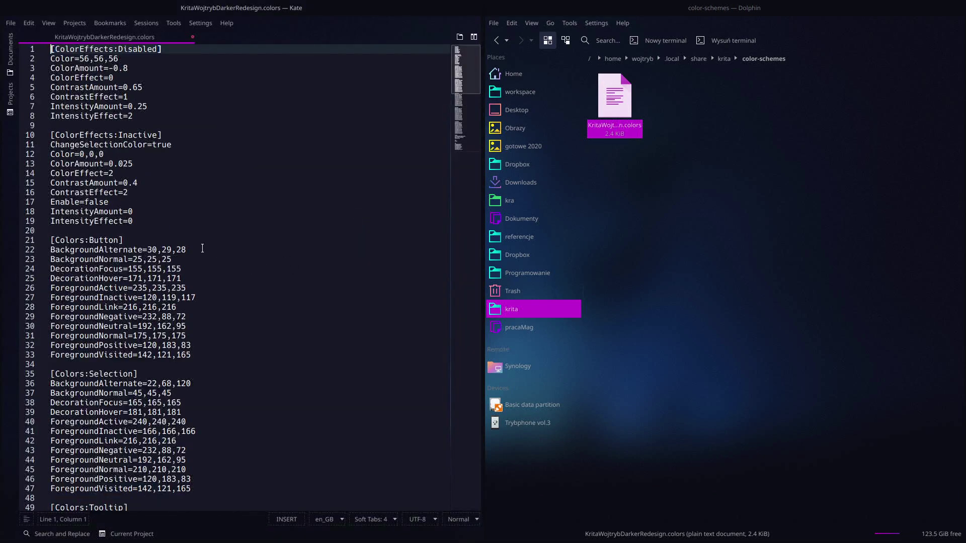
scroll(202, 249, "down", 1)
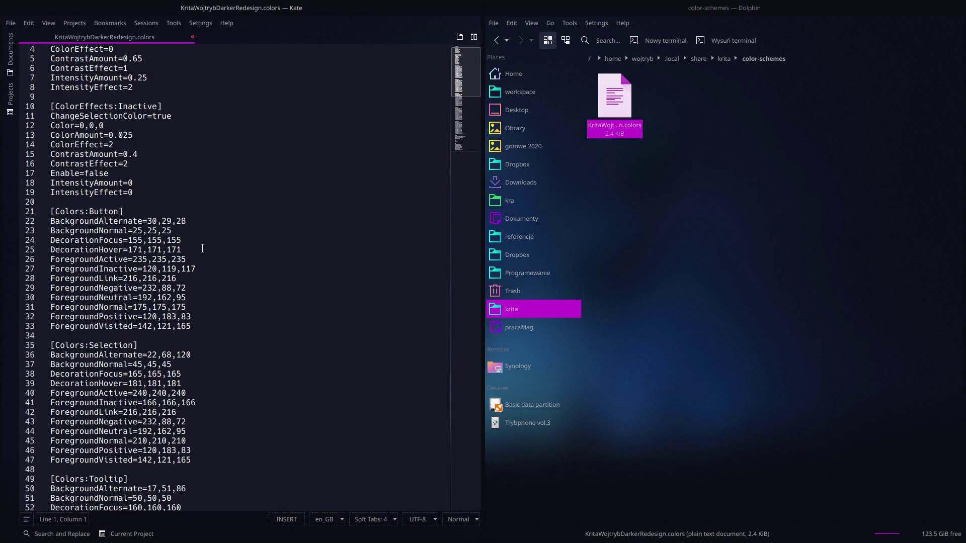
- Change line 23 BackgroundNormal to 255,0,0, save, and bring up Krita's theme list
left_click(142, 230)
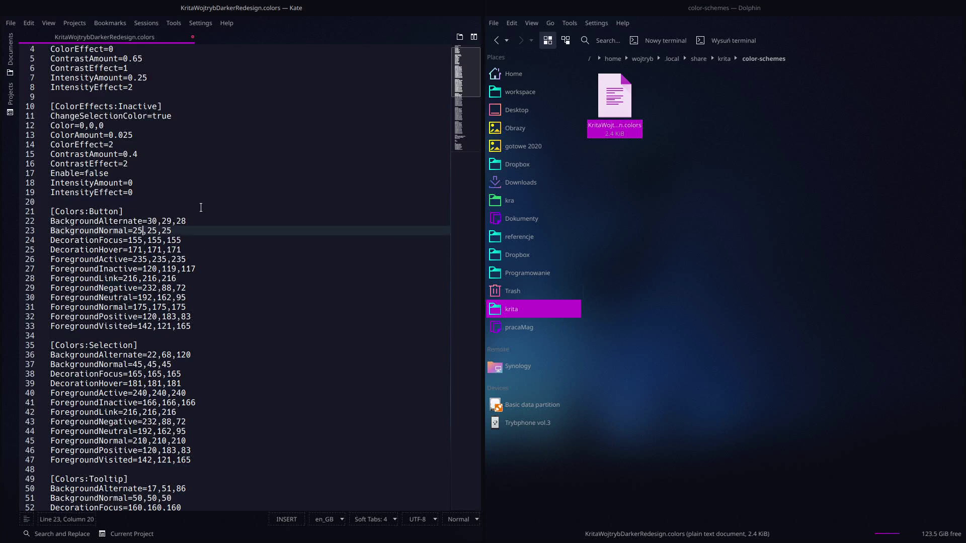
type("5")
key("Right")
key("Right")
key("Right")
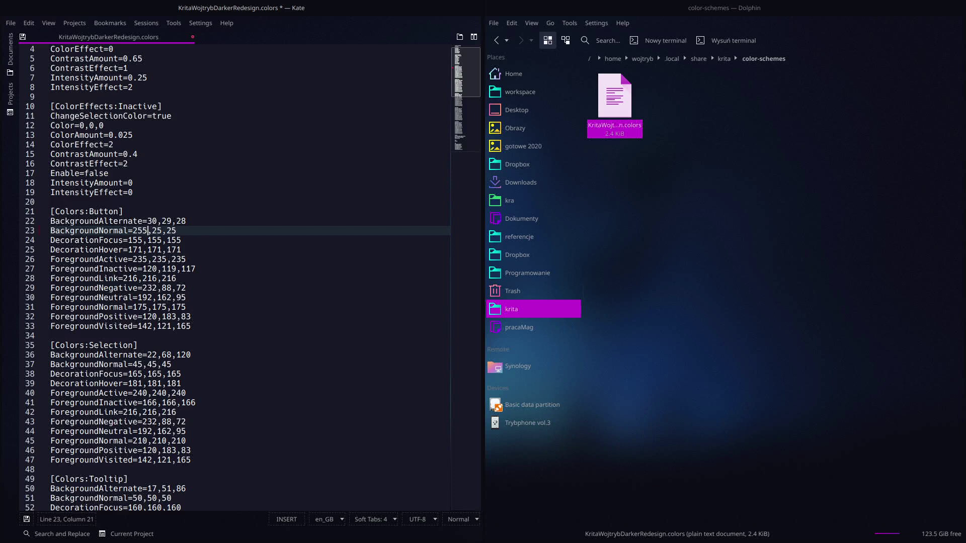
key("BackSpace")
key("BackSpace")
type("00")
key("Right")
key("Right")
key("Right")
key("BackSpace")
key("BackSpace")
type("0")
key("Left")
key("Left")
key("BackSpace")
key("ctrl+s")
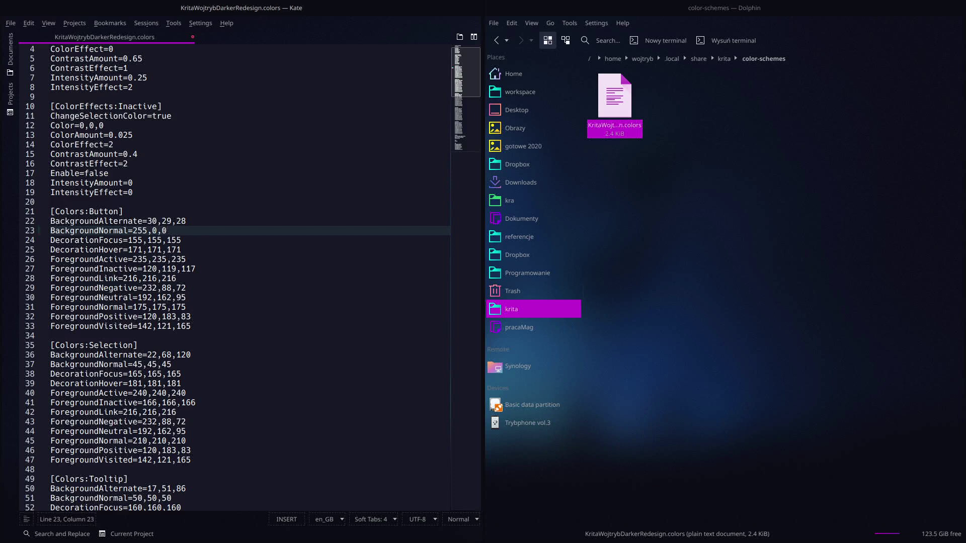
key("alt+Tab")
left_click(195, 19)
- Reapply the Krita-Wojtryb-Darker-Redesign theme and darken the window background colour toward black
mouse_move(224, 110)
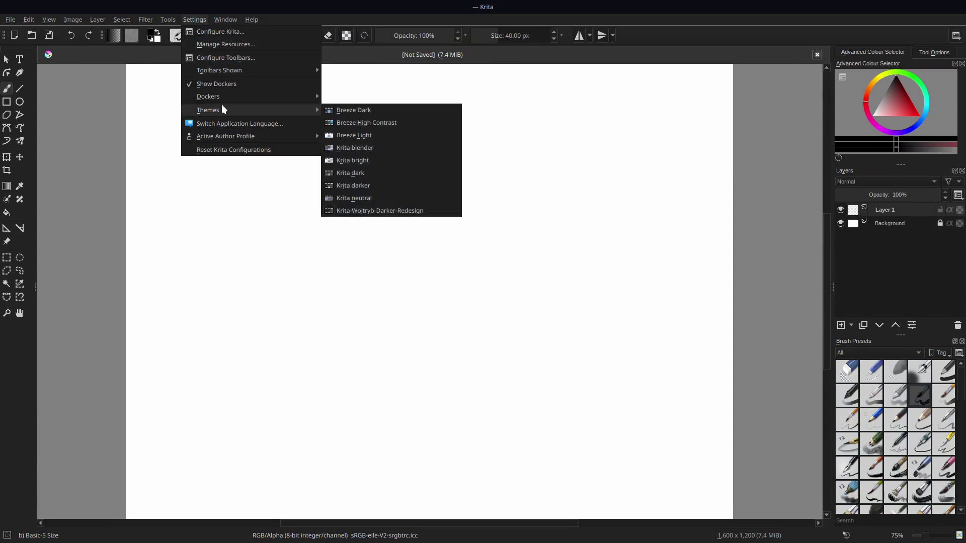
left_click(380, 210)
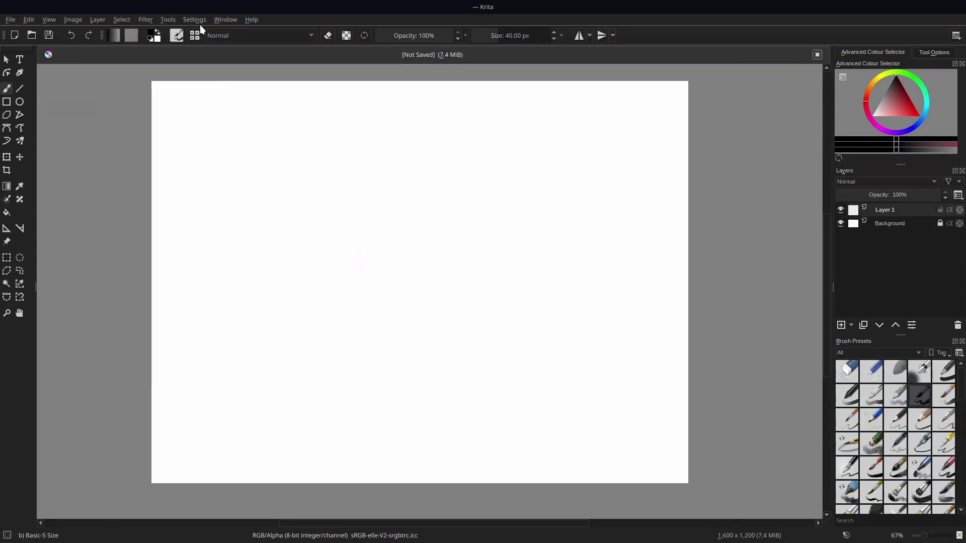
left_click(196, 20)
left_click(200, 29)
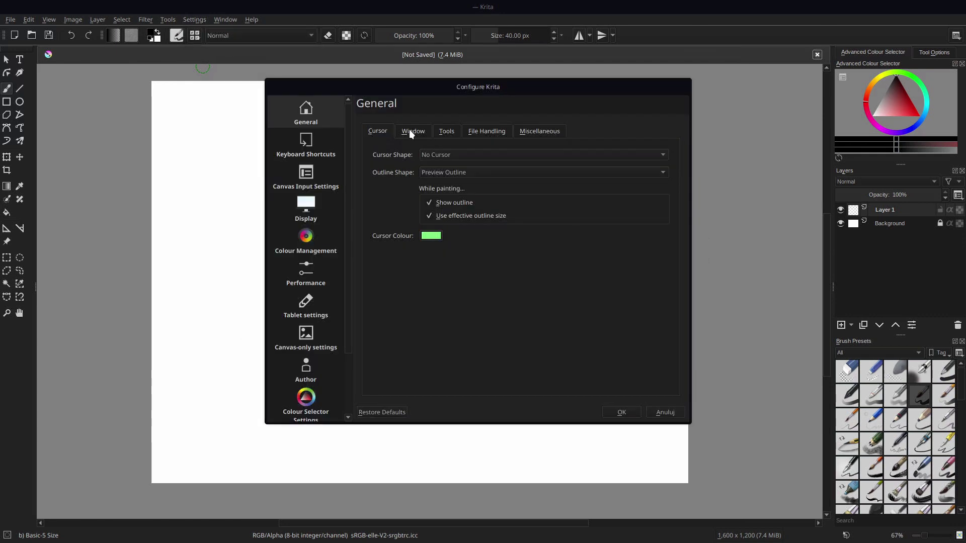
left_click(411, 132)
left_click(490, 182)
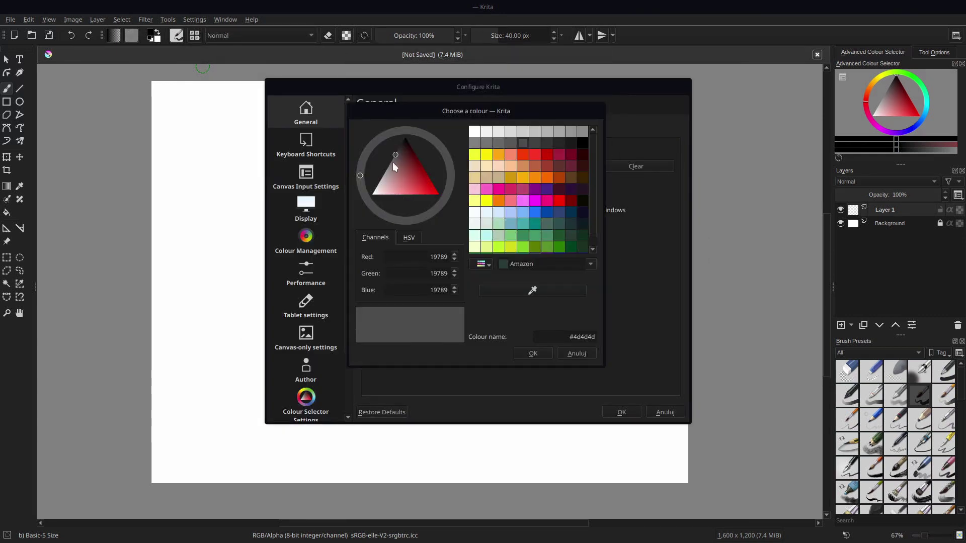
left_click_drag(393, 161, 395, 144)
left_click(533, 353)
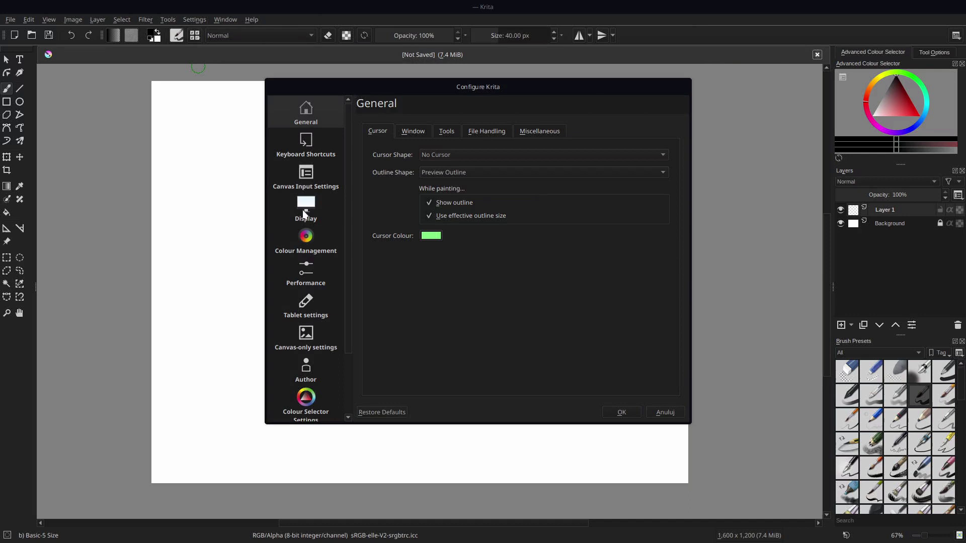
- Darken the canvas border colour in Display grid settings, accept, and close the untitled document
left_click(306, 209)
left_click(461, 131)
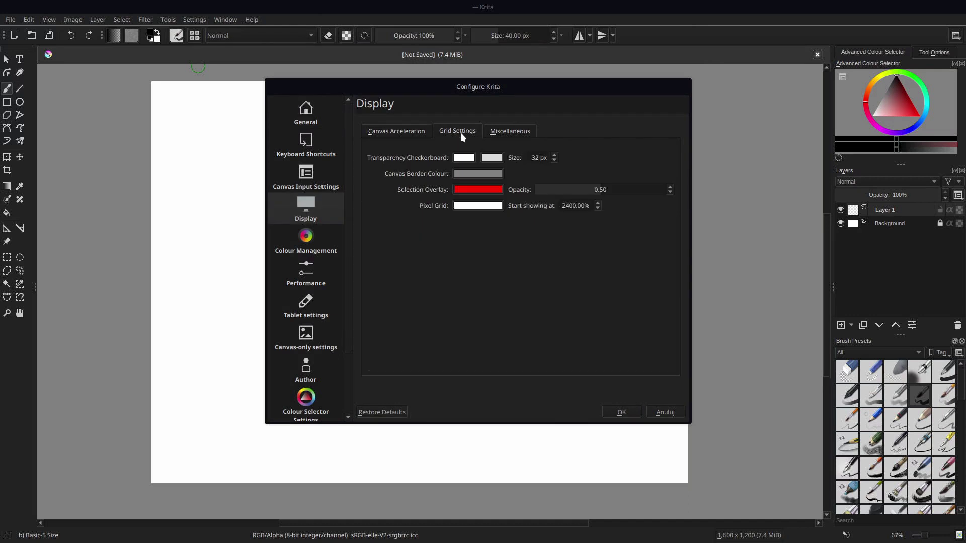
left_click(473, 174)
left_click_drag(403, 157, 392, 146)
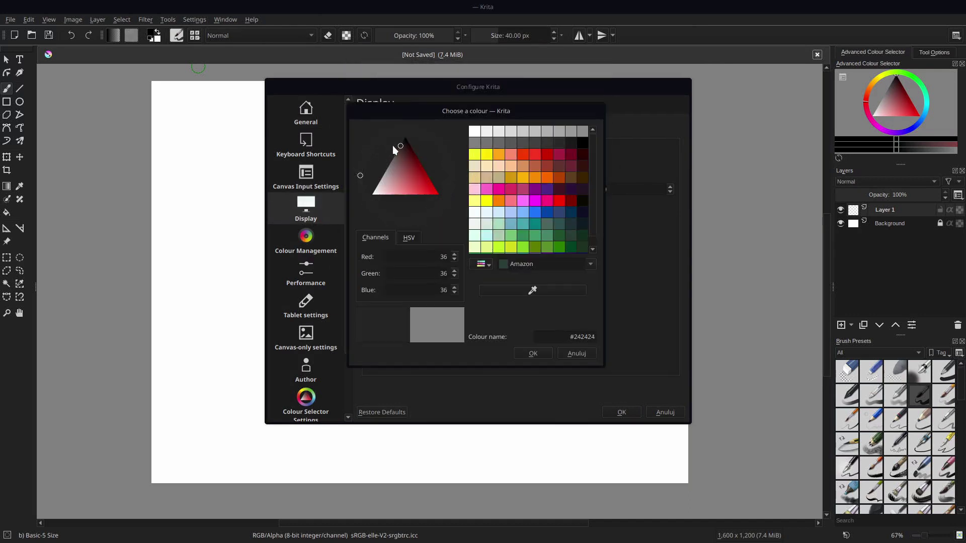
key("Return")
key("Return")
key("ctrl+w")
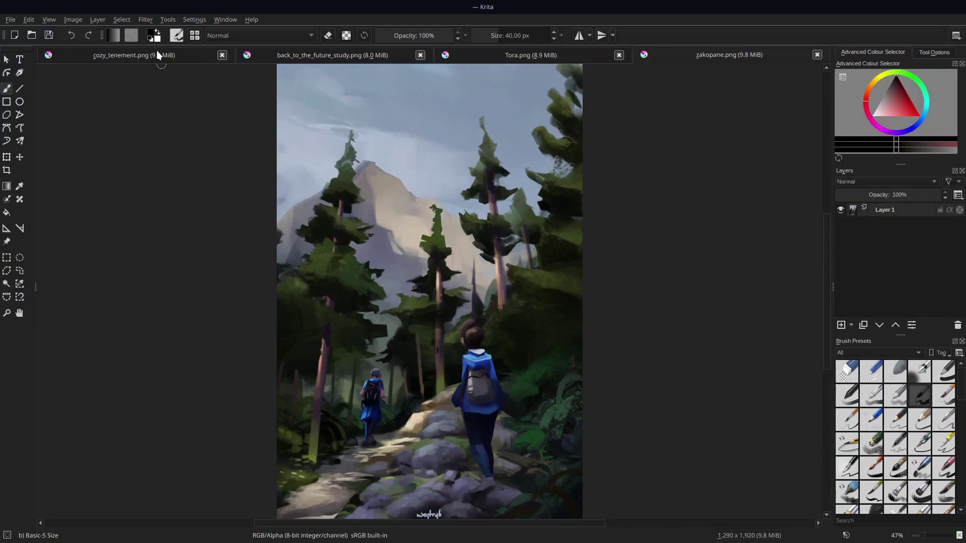
- View the cozy_tenement, back_to_the_future_study, Tora and zakopane tabs, ending on Tora
left_click(156, 52)
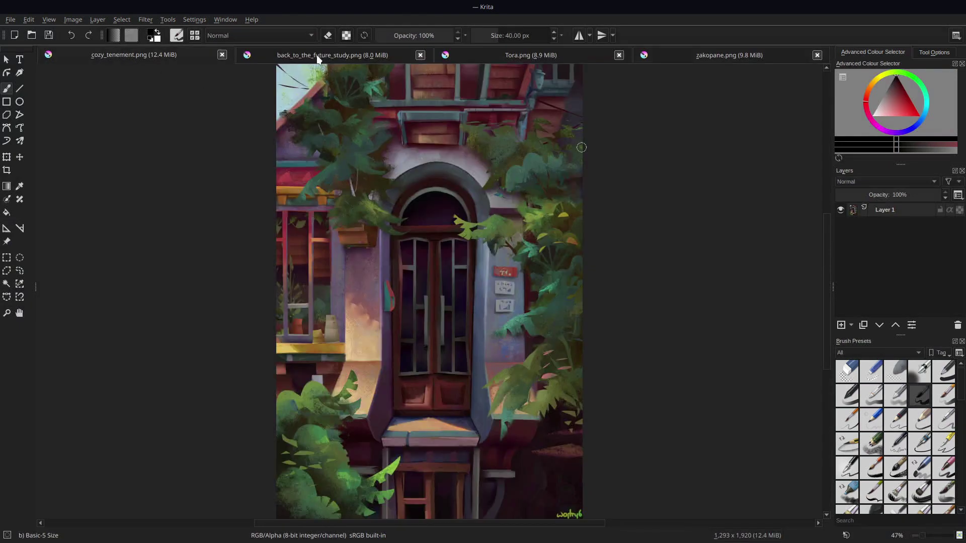
left_click(317, 55)
left_click(526, 56)
left_click(729, 58)
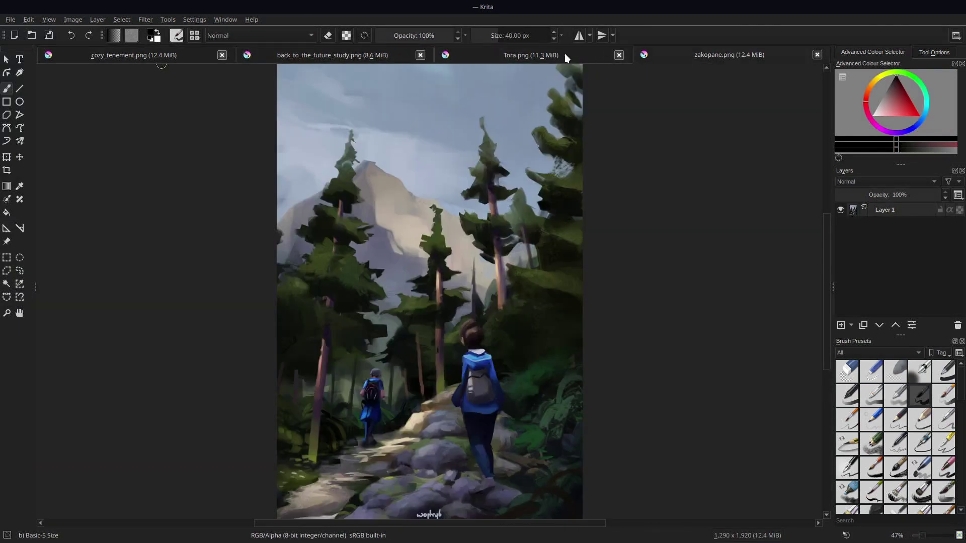
left_click(564, 53)
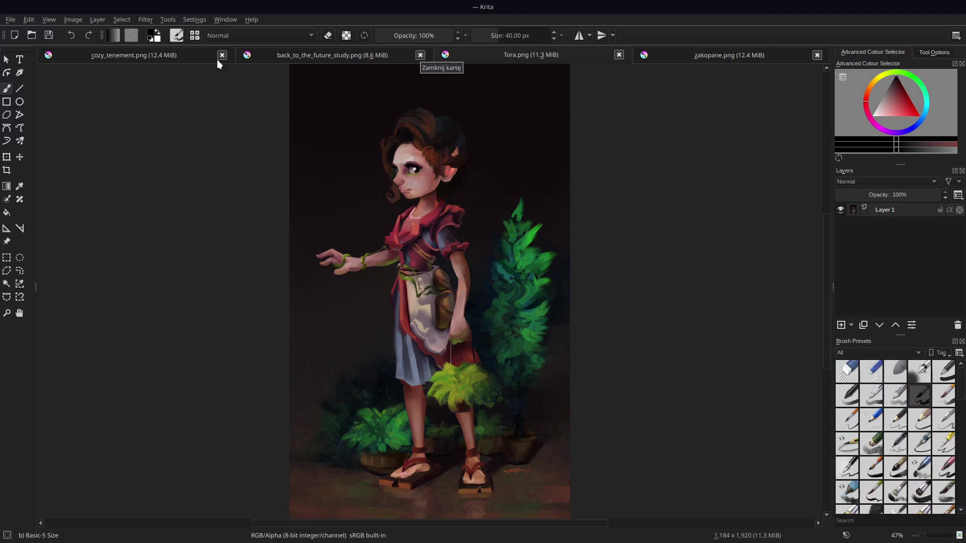
- Set Multiple Document Mode to Subwindows in the Window preferences and apply
left_click(153, 56)
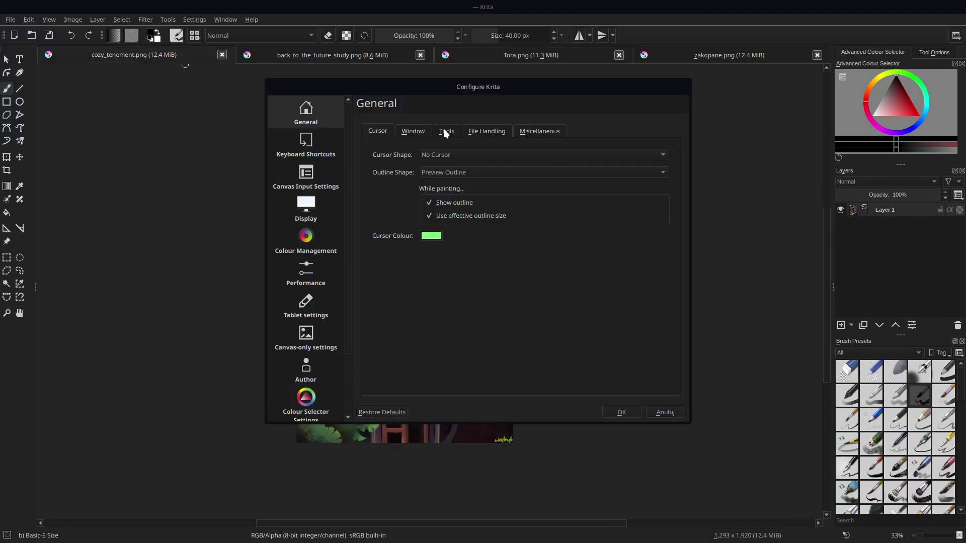
left_click(413, 131)
left_click(490, 147)
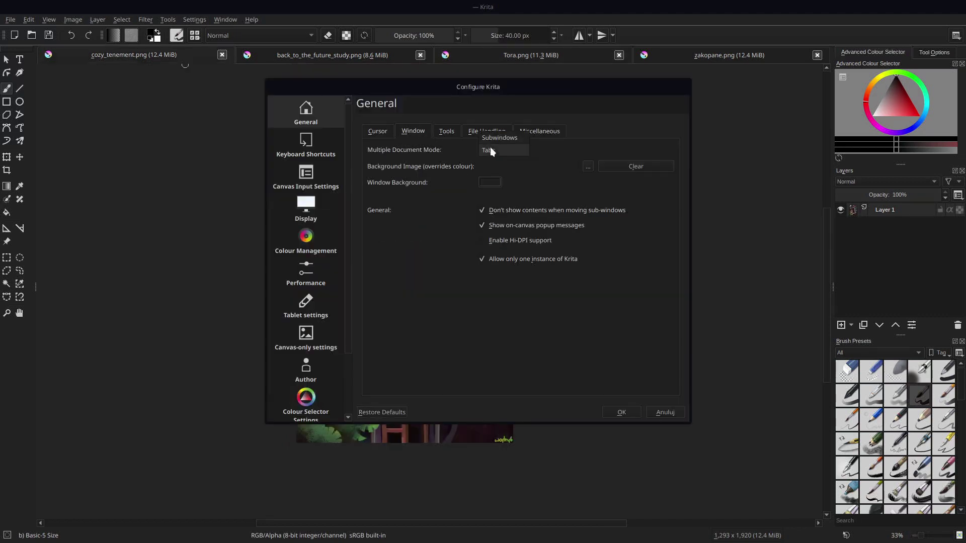
left_click(494, 136)
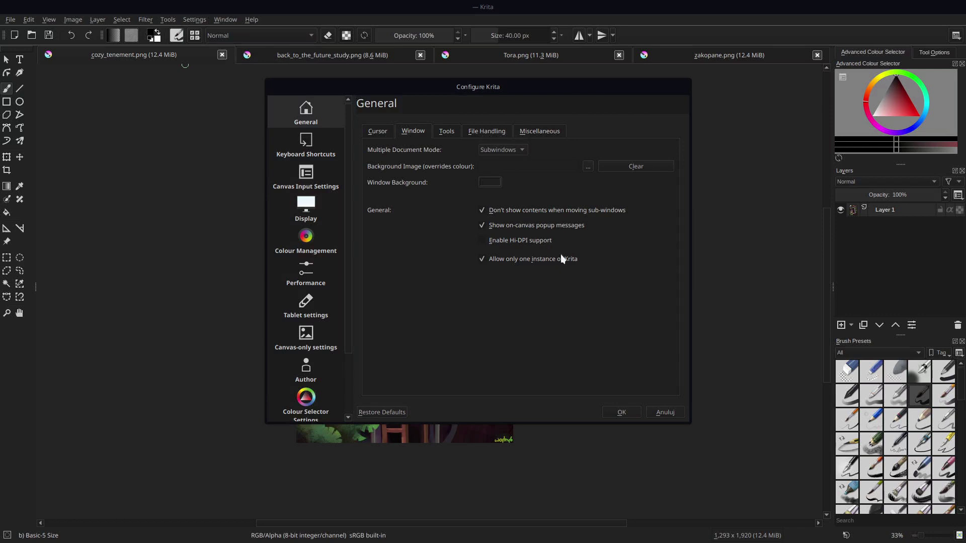
left_click(623, 412)
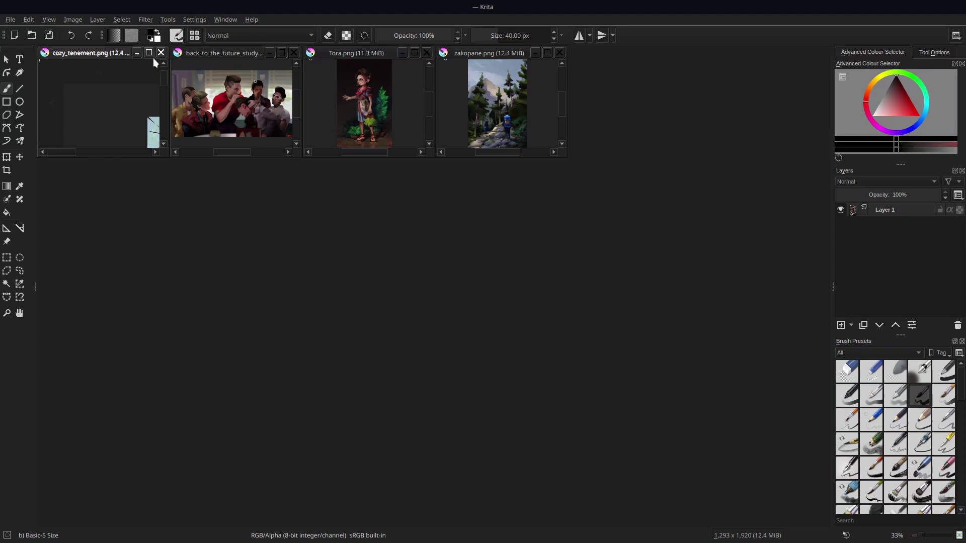
- Tile the document subwindows so cozy_tenement and Tora sit side by side
left_click(226, 18)
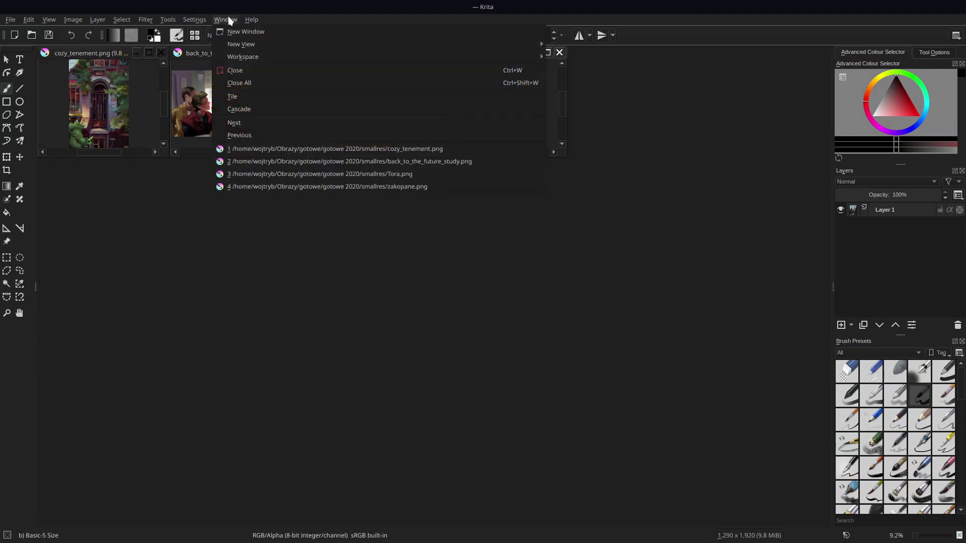
left_click(236, 100)
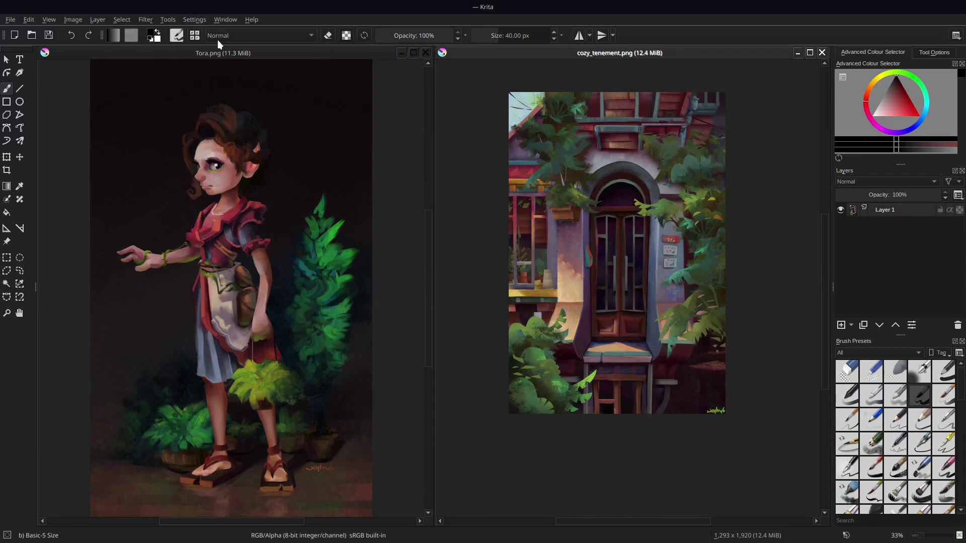
left_click(203, 18)
mouse_move(221, 19)
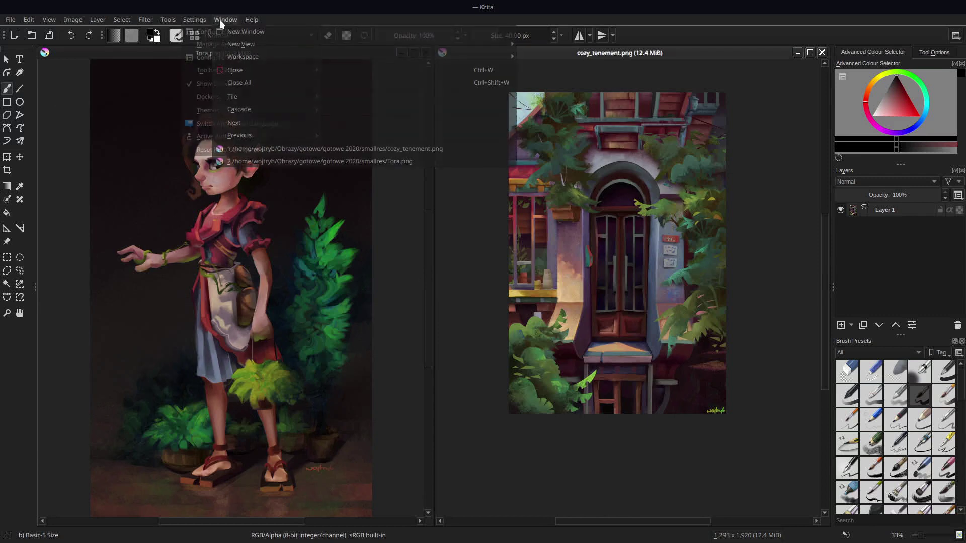
left_click(240, 96)
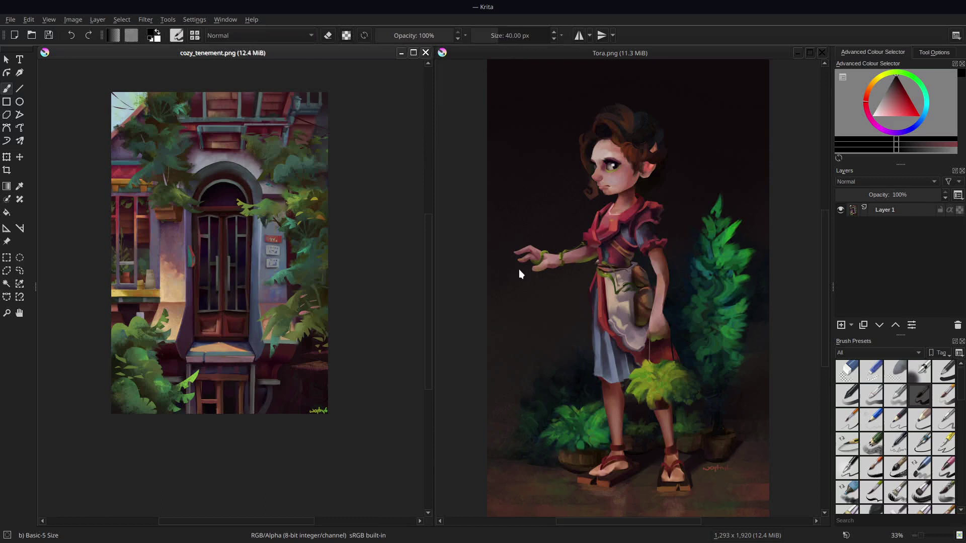
- Add a second view of Tora.png, placed and enlarged at the bottom left
left_click(227, 19)
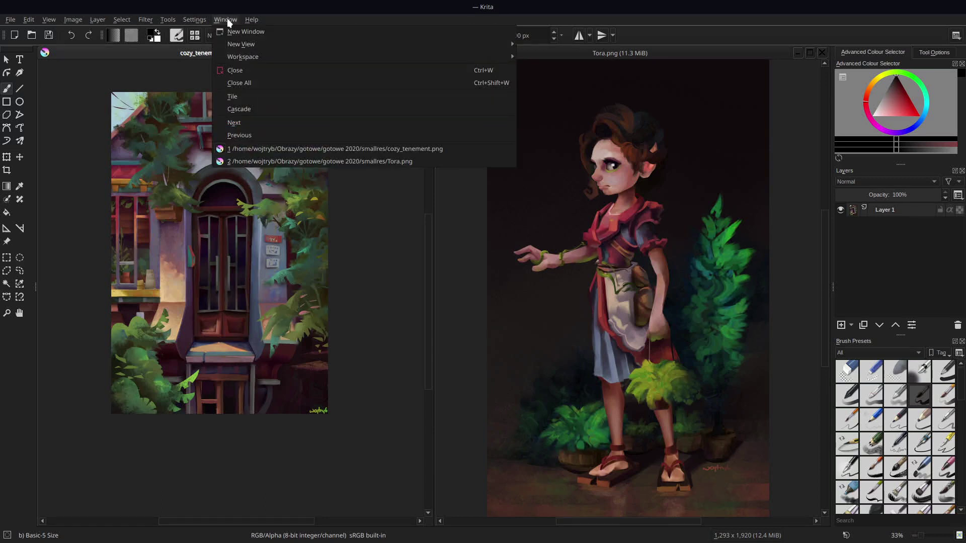
mouse_move(234, 44)
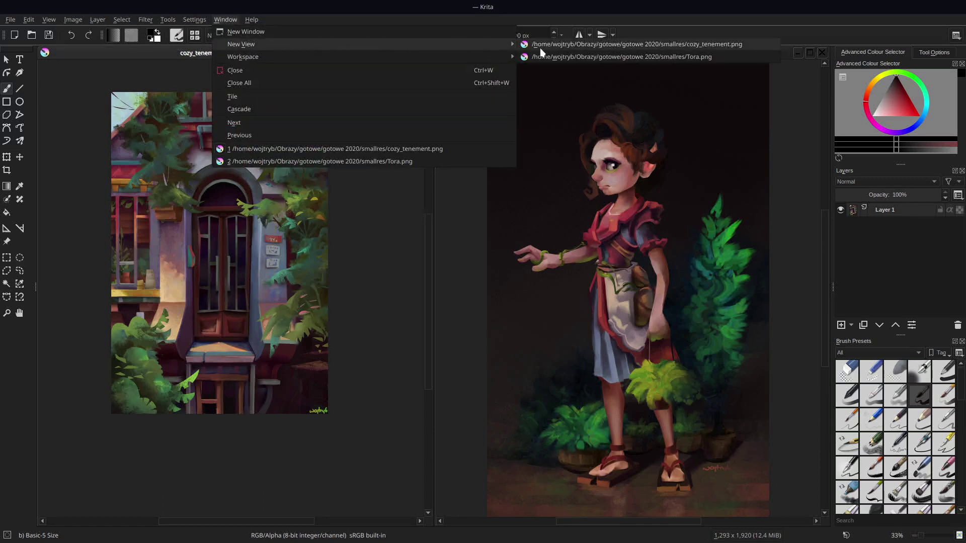
left_click(566, 56)
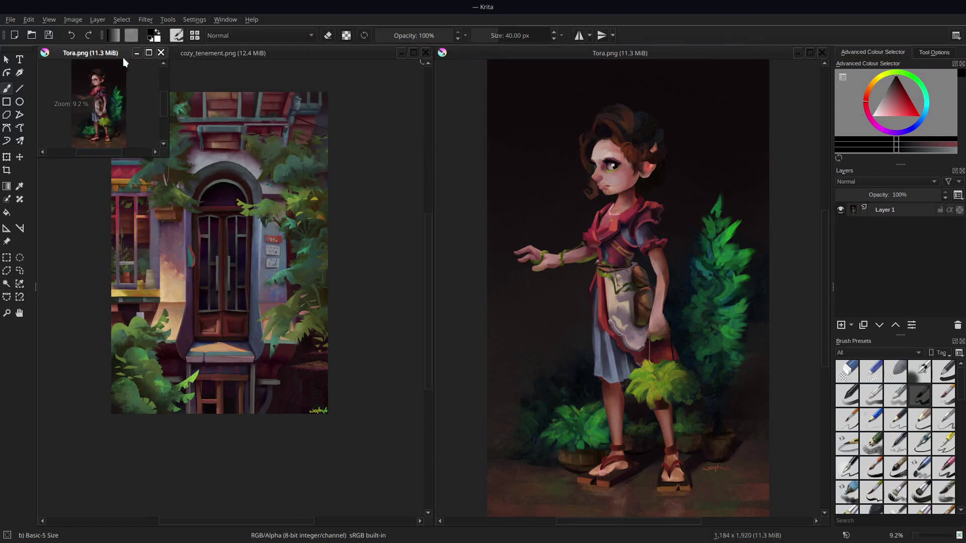
left_click_drag(123, 57, 138, 352)
right_click(135, 349)
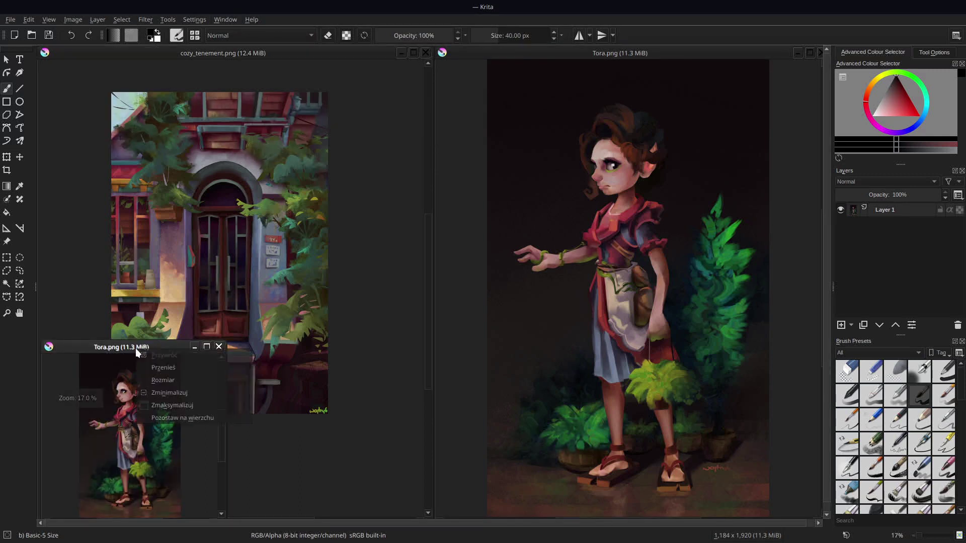
- Keep the small Tora view on top and set the soft-proofing model to Greyscale/Alpha
left_click(166, 418)
left_click(194, 20)
left_click(202, 32)
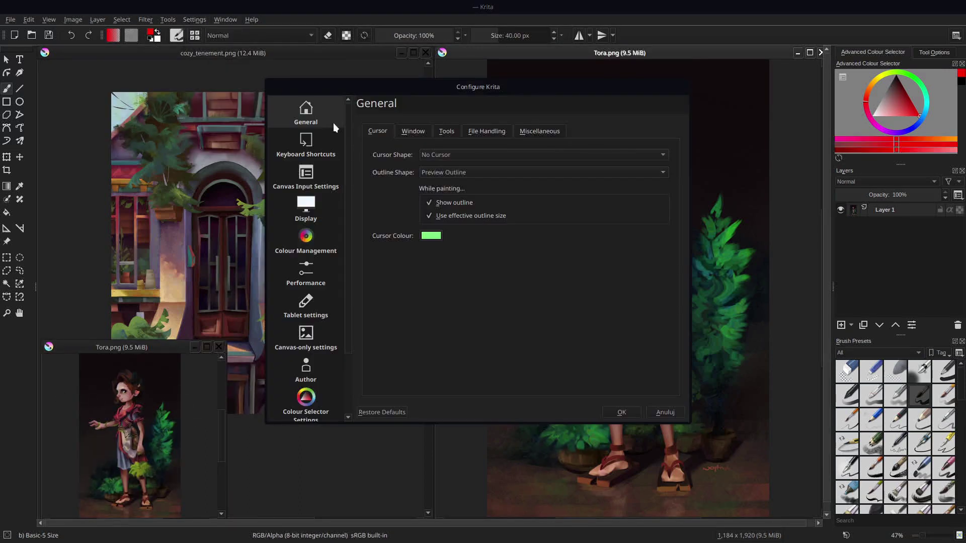
left_click(300, 241)
left_click(453, 130)
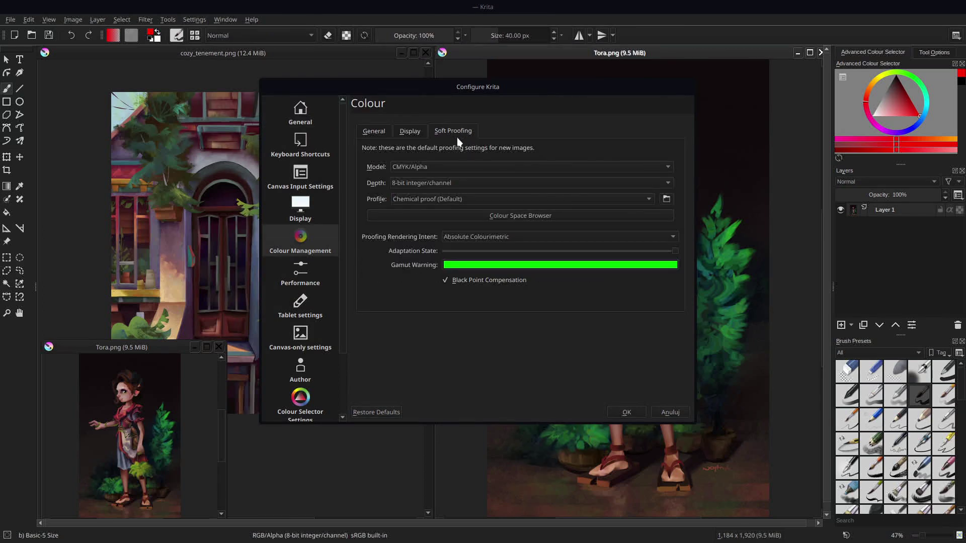
left_click(421, 168)
left_click(425, 180)
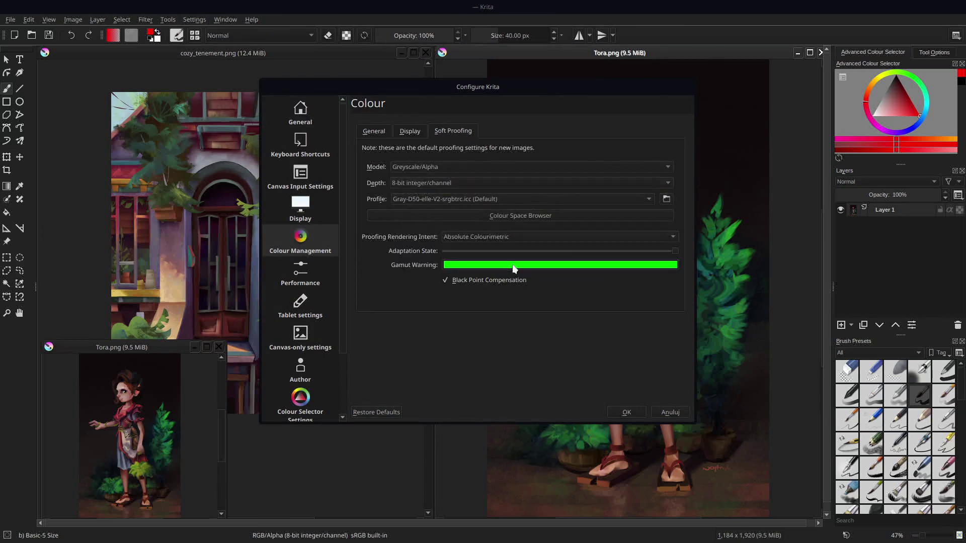
left_click(623, 414)
- Turn on soft proofing in the small Tora view, then pick a blue from the dress
left_click(112, 359)
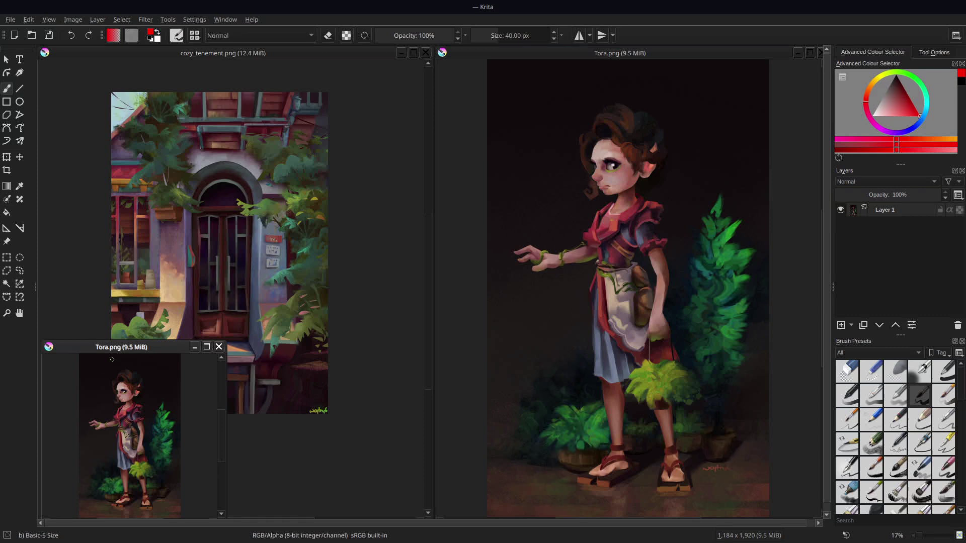
key("ctrl+y")
left_click(569, 347)
left_click(641, 238, "ctrl")
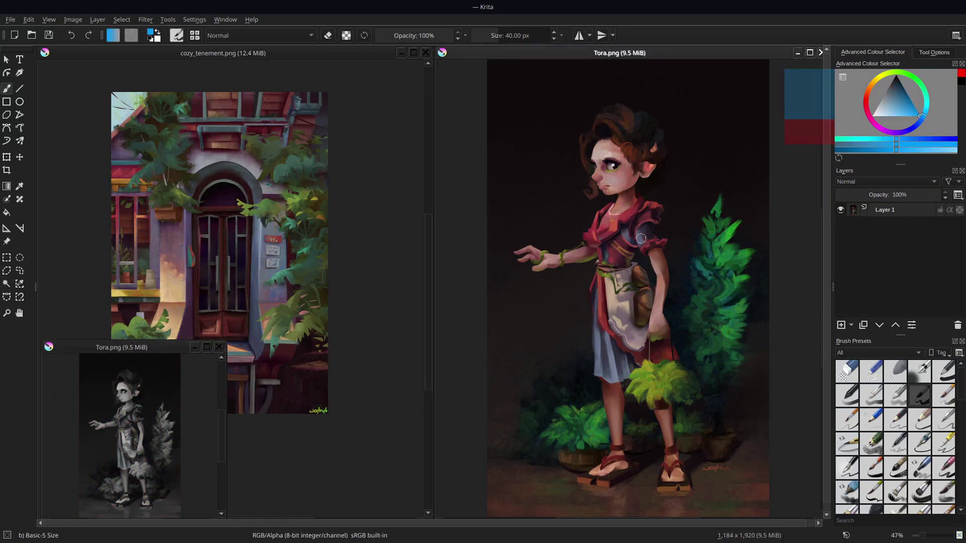
left_click_drag(641, 238, 674, 347)
key("ctrl+z")
right_click(588, 331)
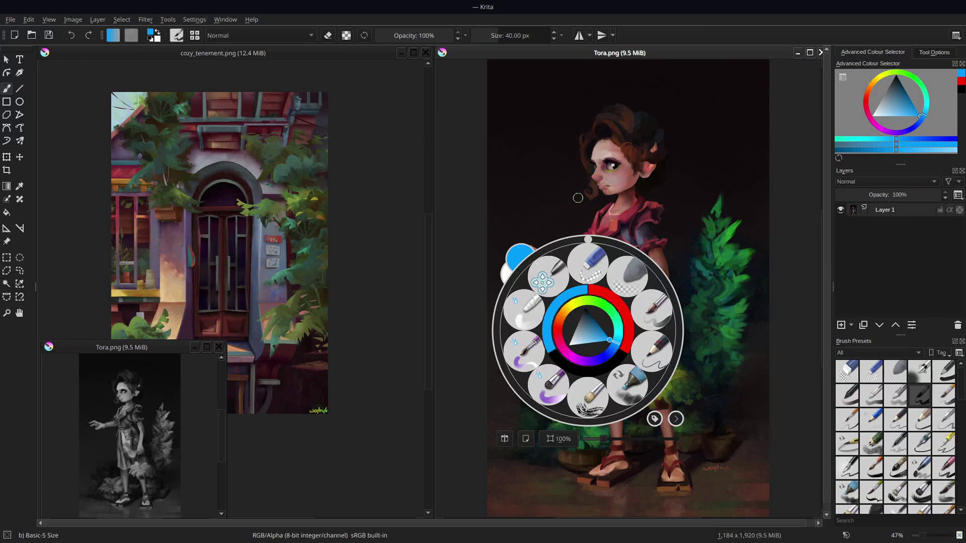
left_click(577, 197)
- Review the General Cursor and Miscellaneous preference tabs, close Configure Krita, then right-click the Tora canvas
left_click(195, 20)
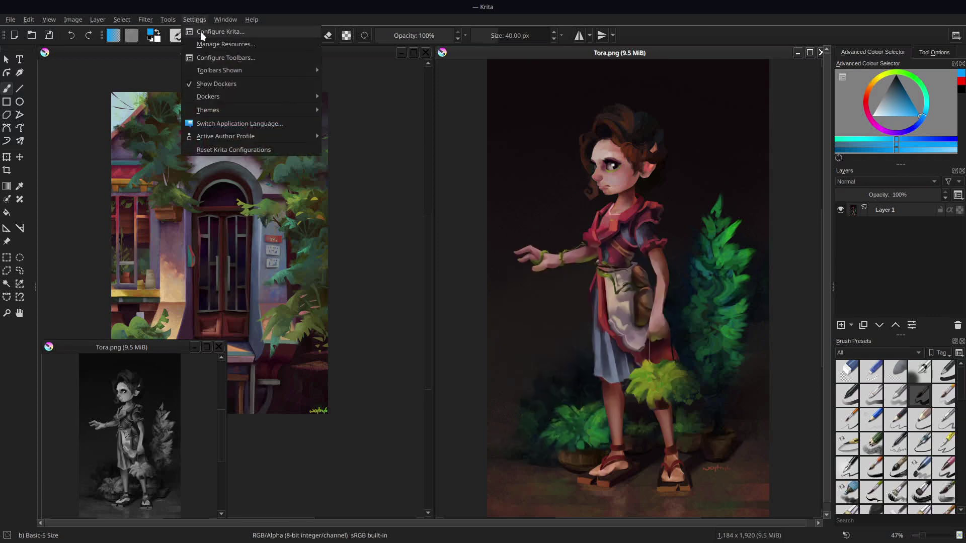
left_click(200, 31)
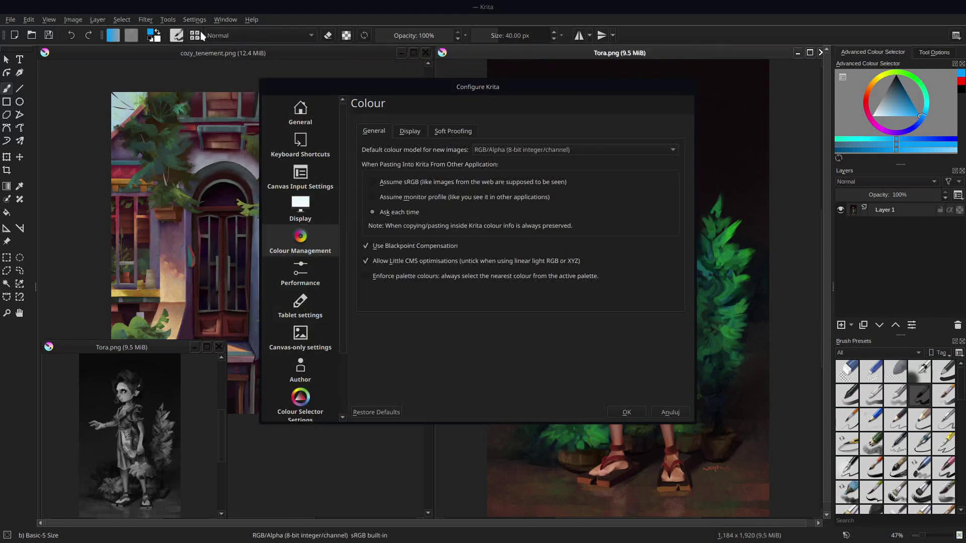
left_click(304, 113)
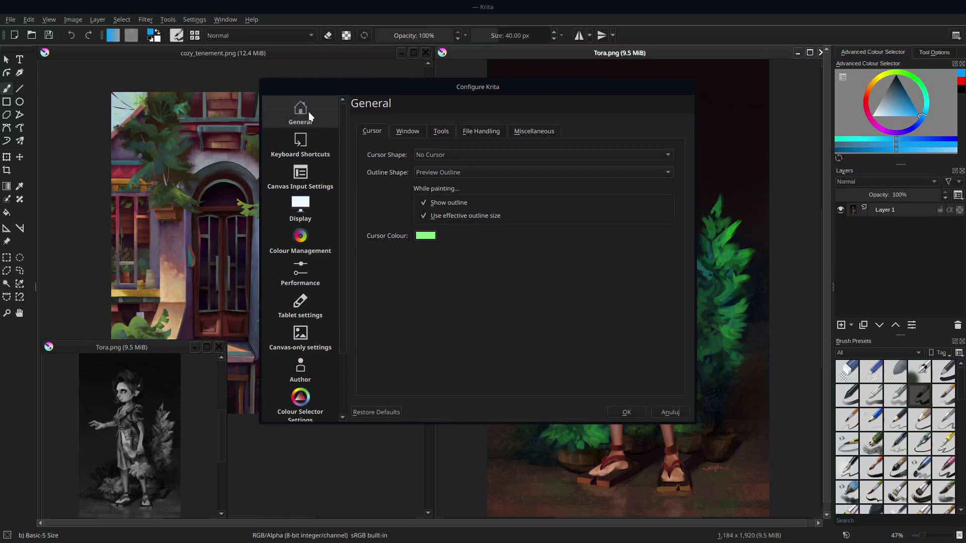
left_click(523, 129)
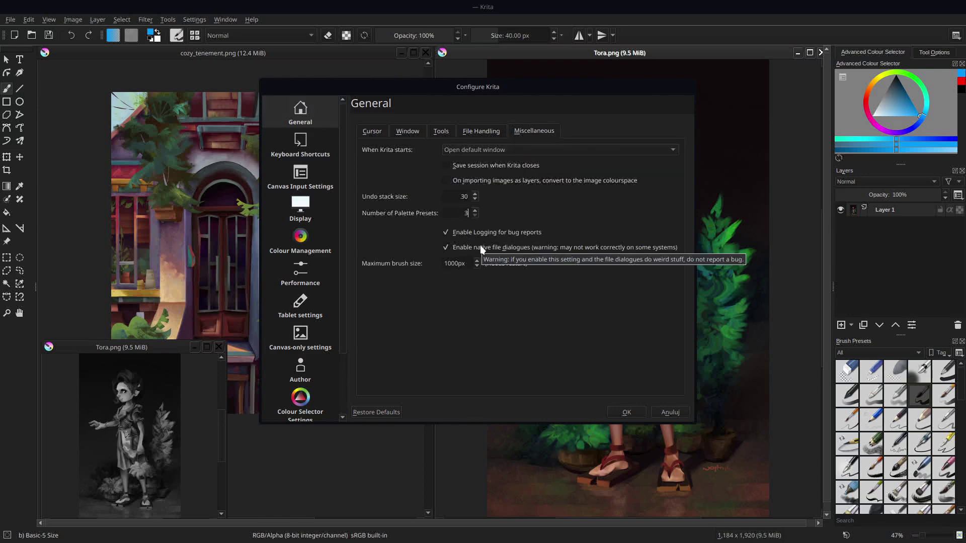
key("Escape")
right_click(586, 254)
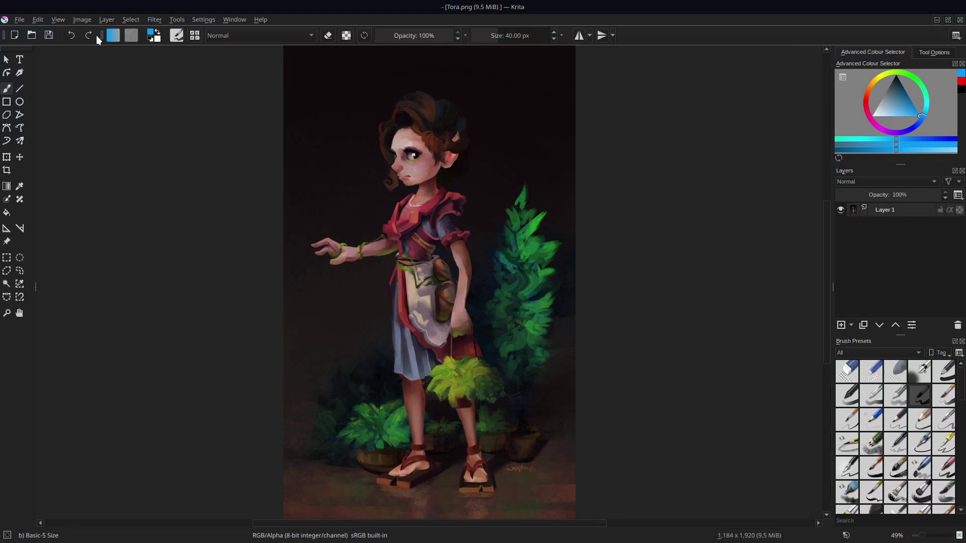
- Drag the brush toolbar down to the bottom row and hide the File toolbar under Toolbars Shown
mouse_move(100, 35)
left_mouse_down()
mouse_move(71, 59)
mouse_move(55, 55)
left_mouse_up()
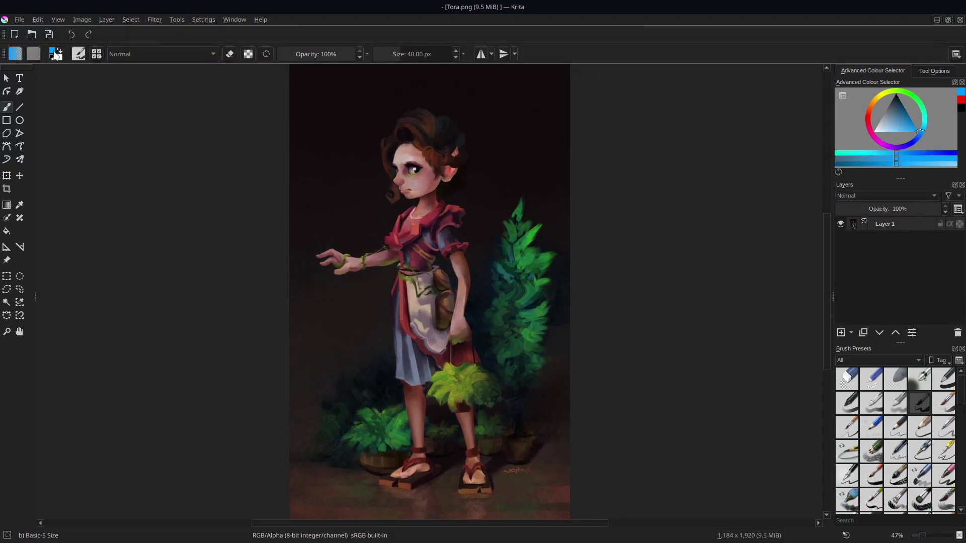
mouse_move(5, 34)
left_mouse_down()
mouse_move(19, 61)
mouse_move(4, 52)
mouse_move(9, 520)
left_mouse_up()
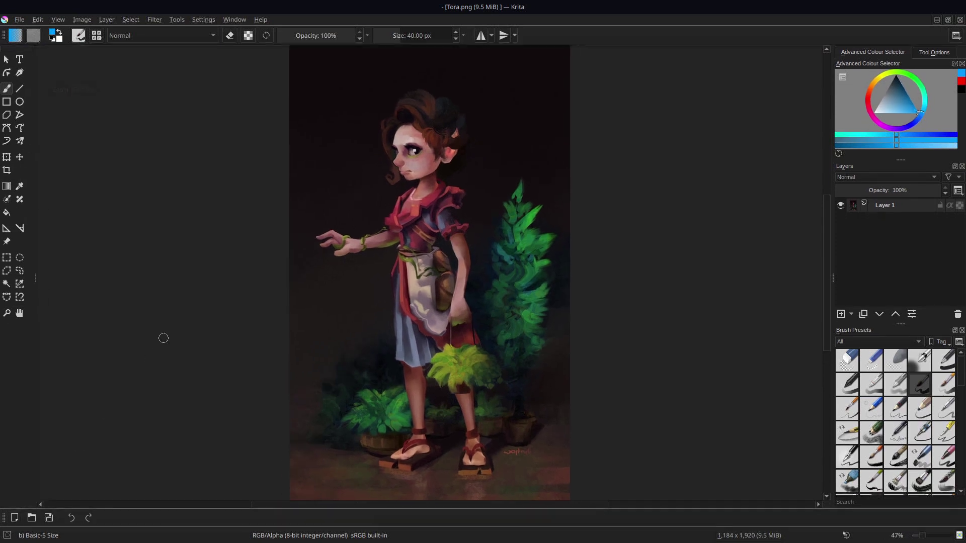
left_click(207, 19)
mouse_move(215, 67)
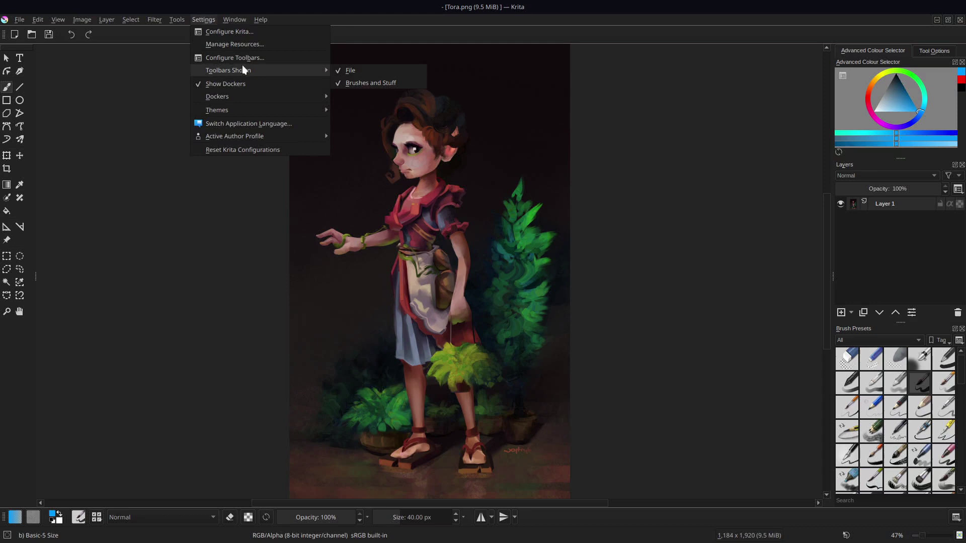
left_click(357, 70)
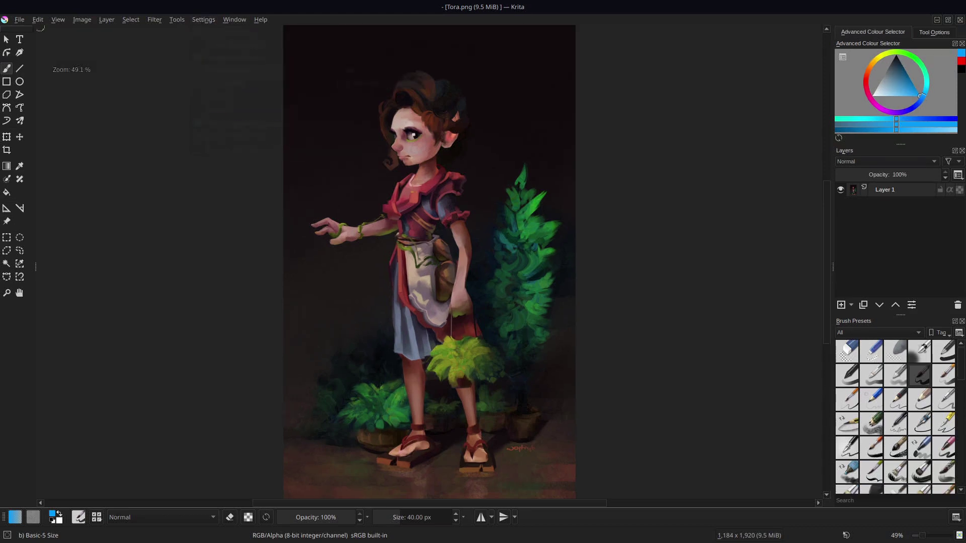
left_click(203, 19)
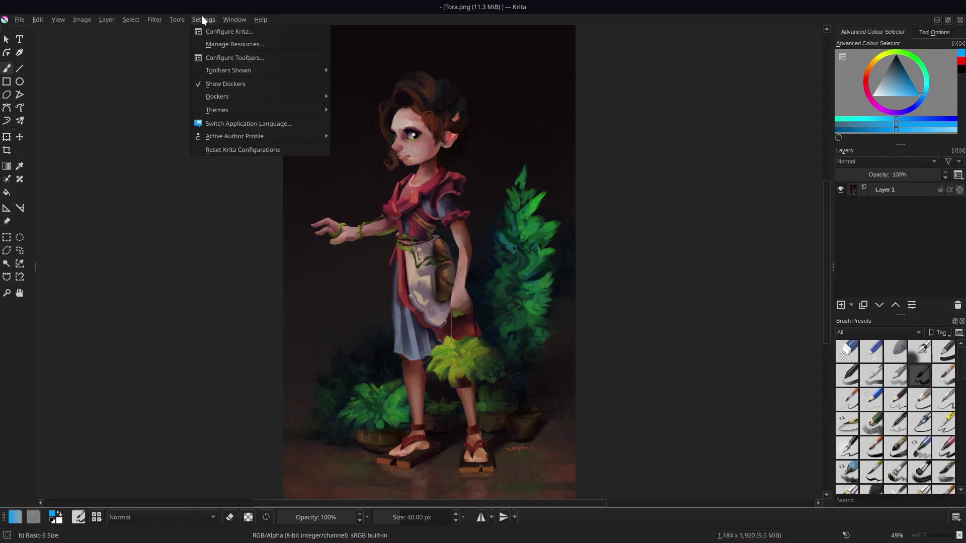
- Add Mirror View to the BrushesAndStuff toolbar just below Mirror and apply
left_click(228, 58)
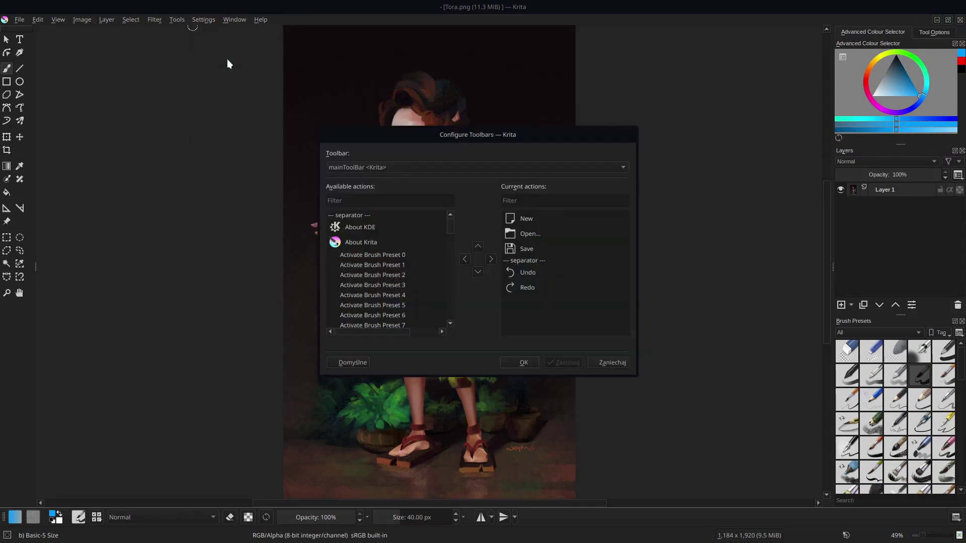
left_click(368, 170)
left_click(368, 200)
type("mi")
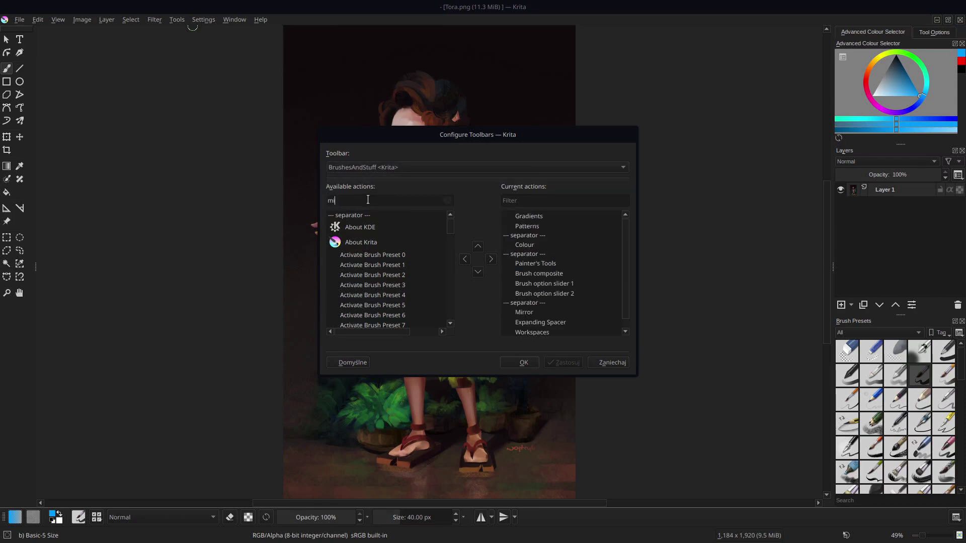
type("rror view")
left_click(354, 220)
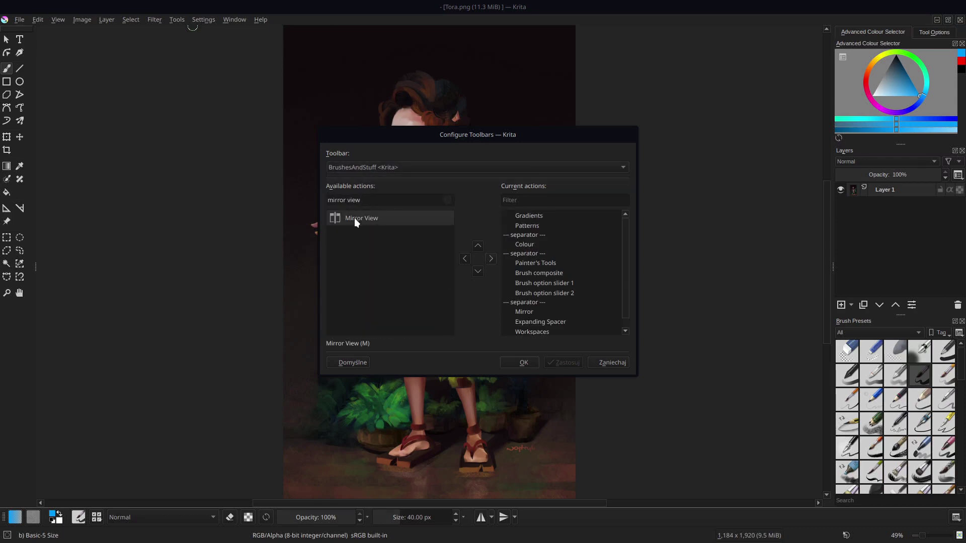
left_click(491, 259)
left_click(478, 246)
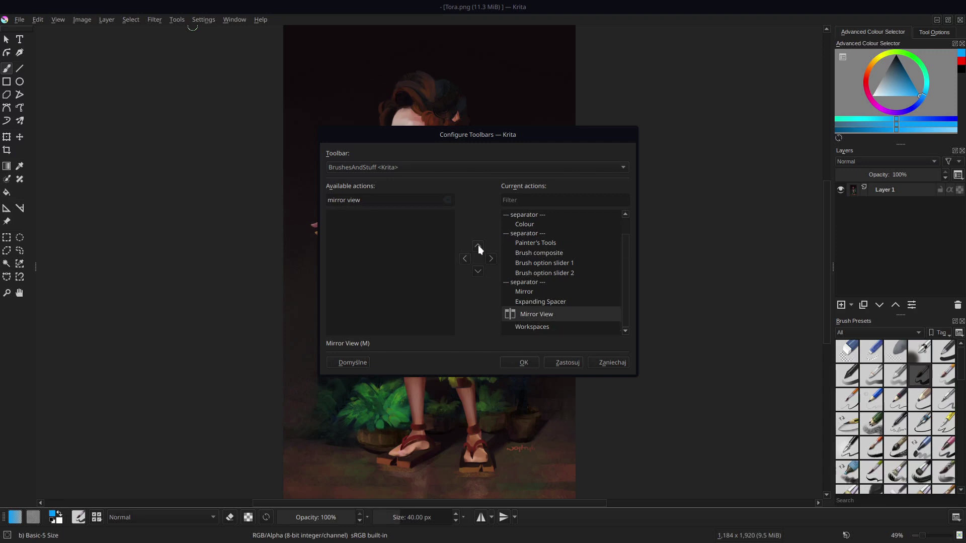
left_click(478, 246)
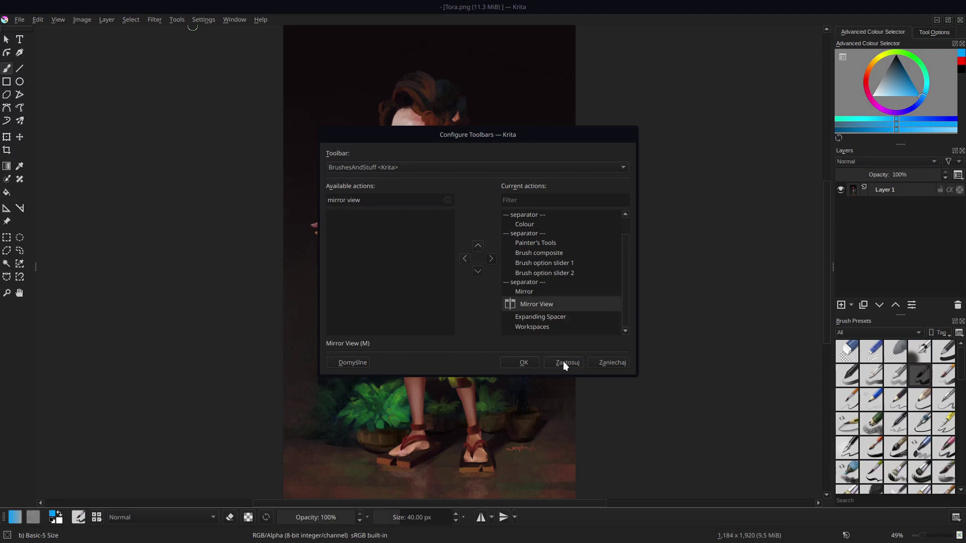
left_click(523, 362)
left_click(523, 517)
- Move the Expanding Spacer to the top of the BrushesAndStuff toolbar actions and apply
left_click(523, 518)
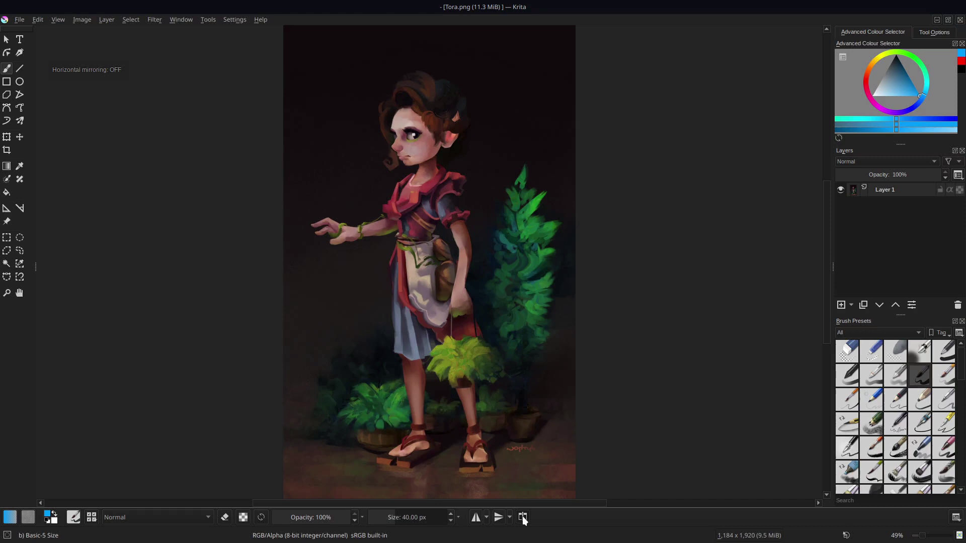
left_click(522, 517)
left_click(522, 517)
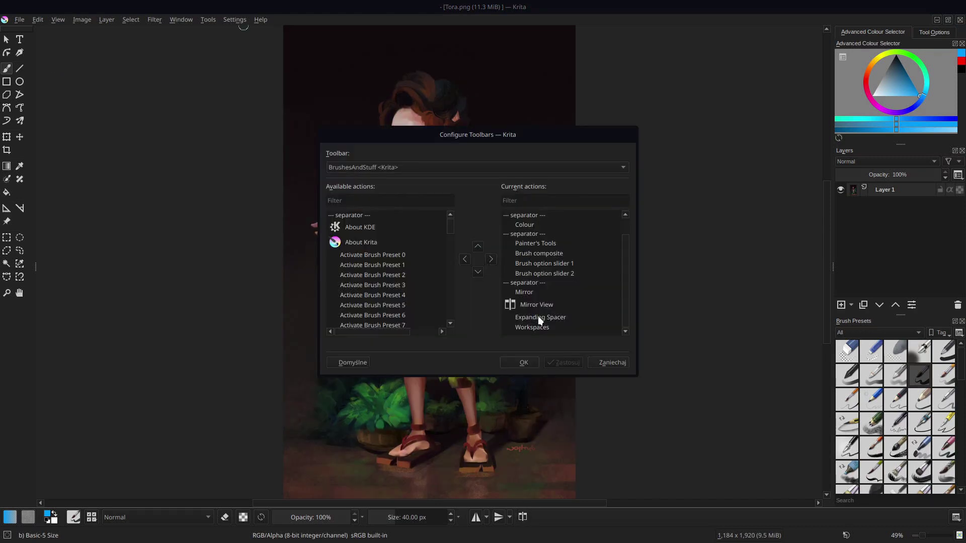
left_click(477, 246)
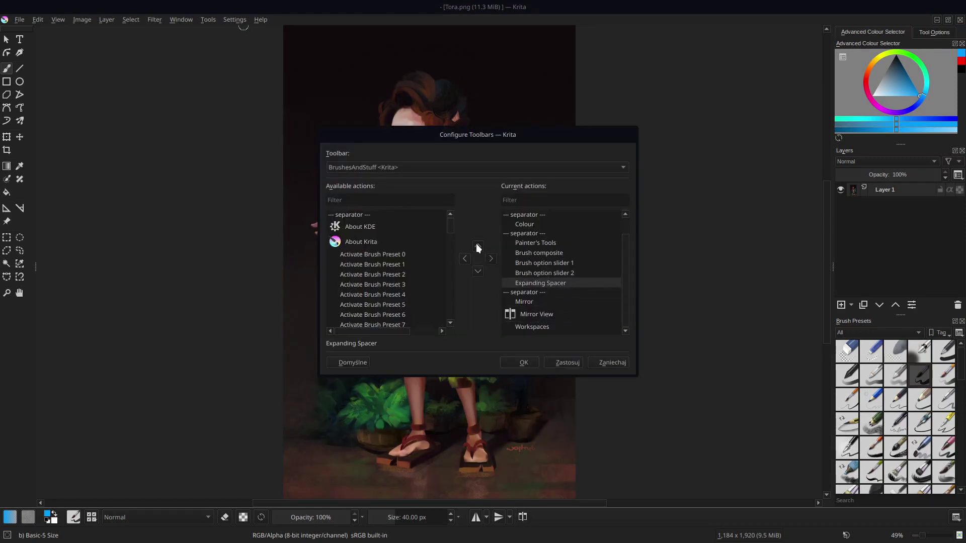
left_click(477, 245)
left_click(477, 246)
left_click(561, 363)
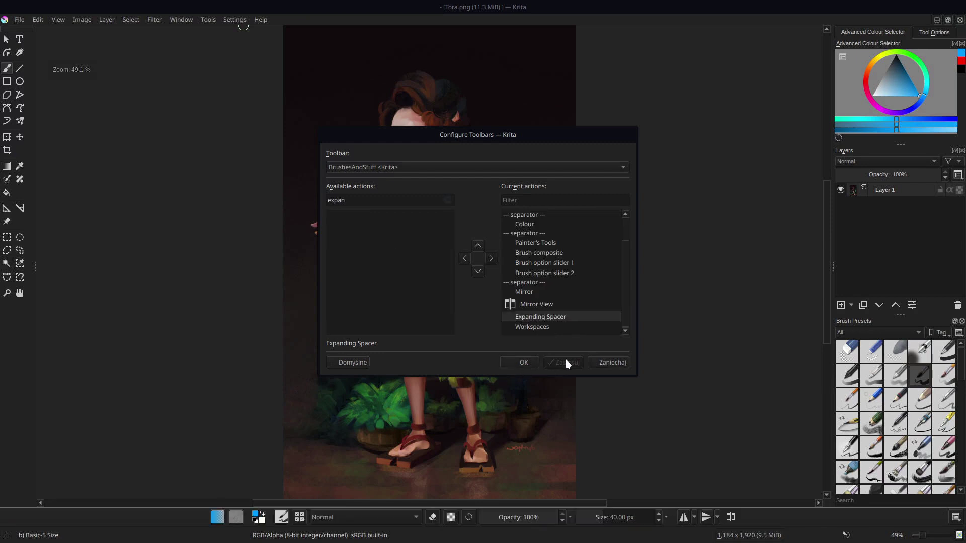
key("Escape")
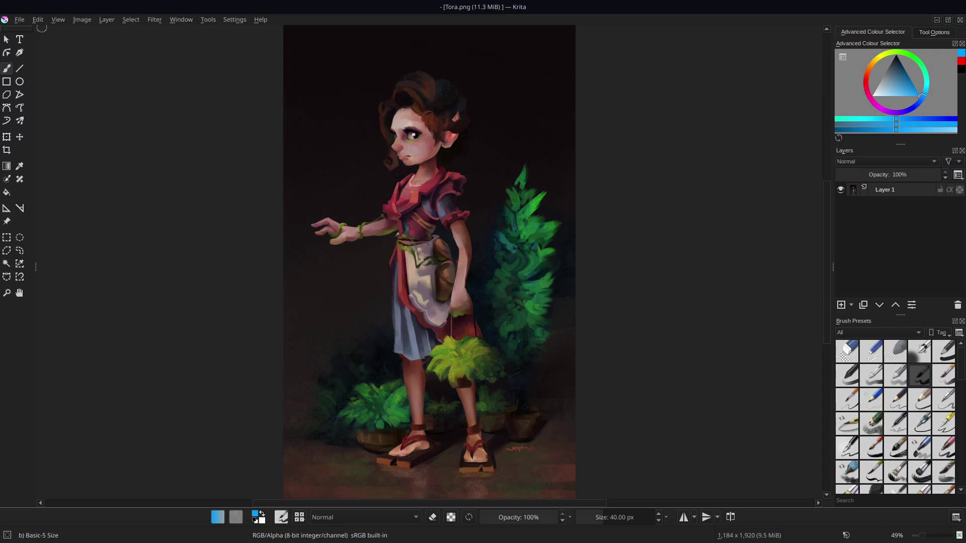
- Switch Krita to Full Screen Mode from the View menu
left_click(59, 21)
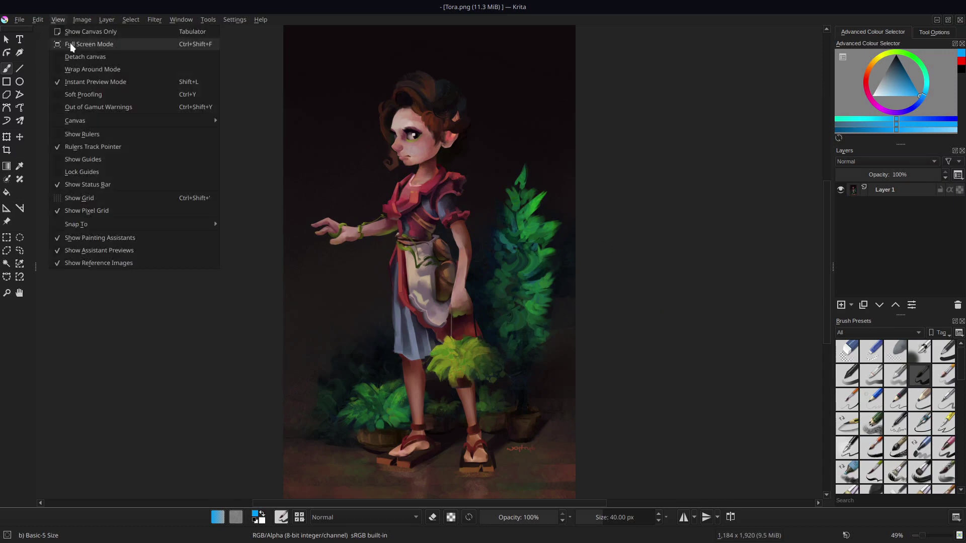
left_click(70, 43)
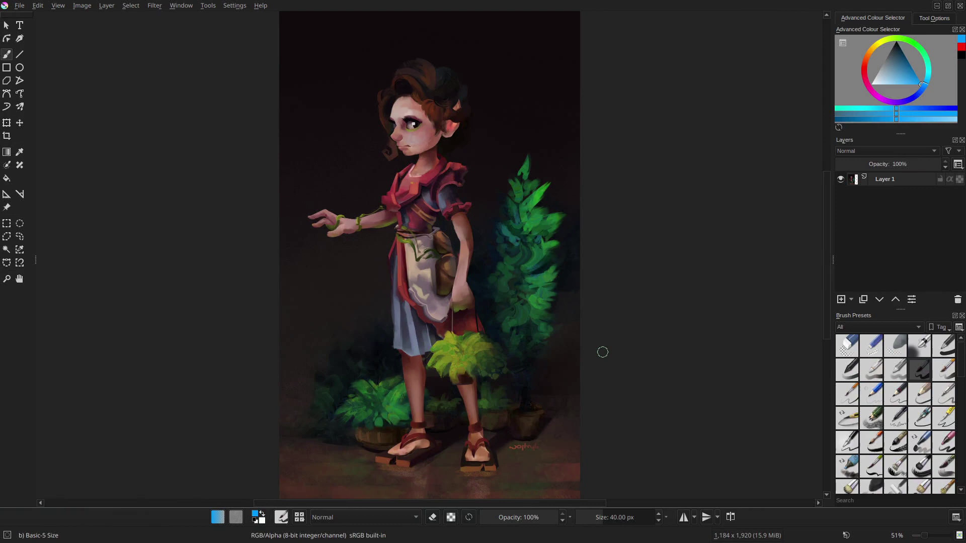
- Set canvas-only mode to keep the toolbox and palettes visible by unchecking them in Canvas-only settings
left_click(57, 5)
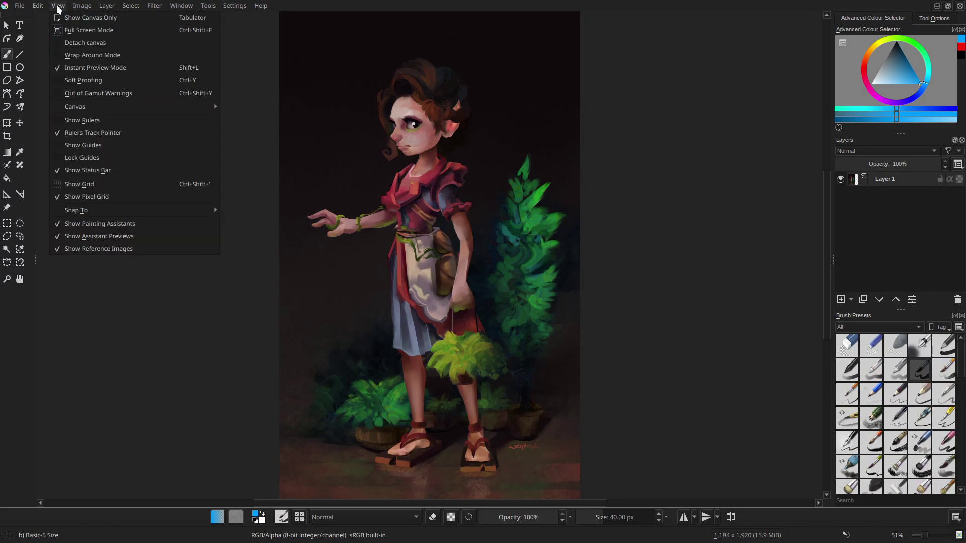
left_click(83, 18)
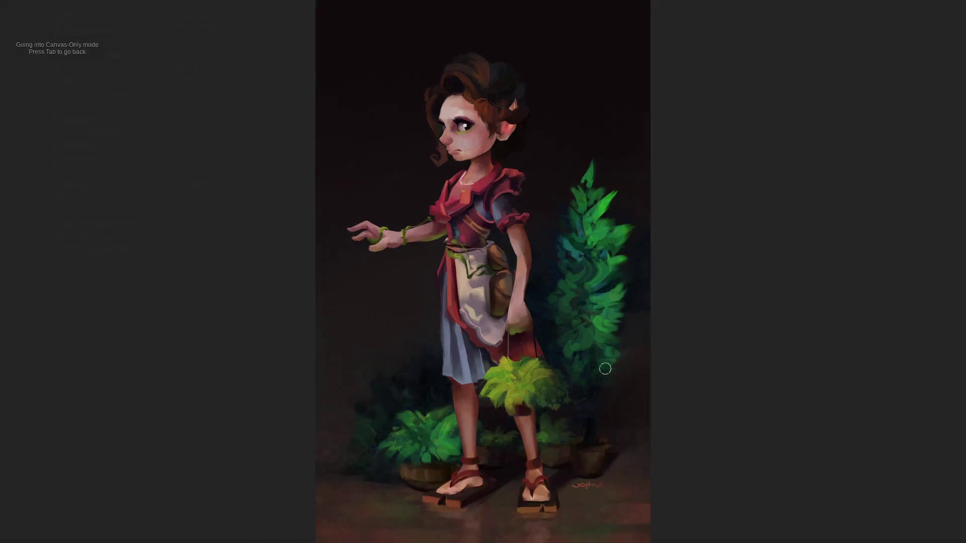
scroll(585, 346, "up", 1)
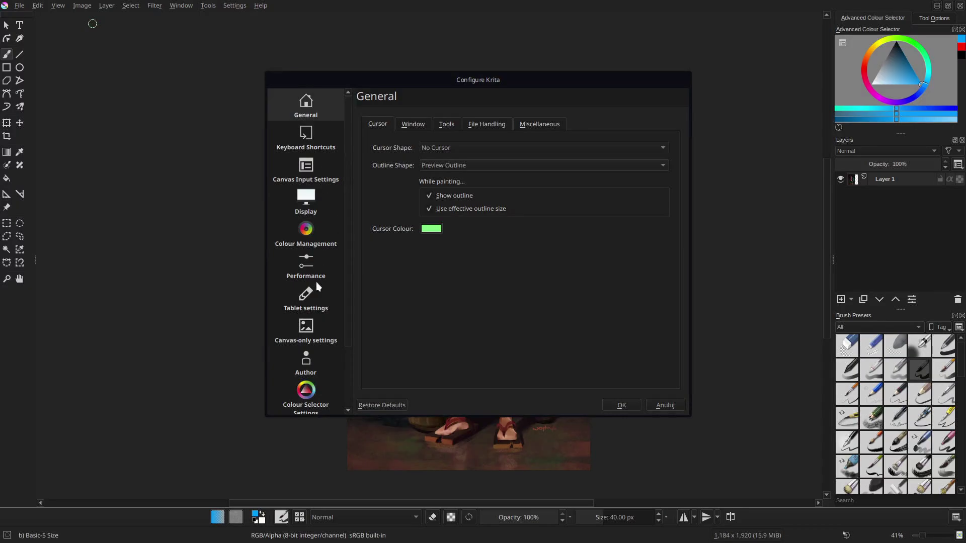
scroll(312, 332, "down", 2)
left_click(313, 259)
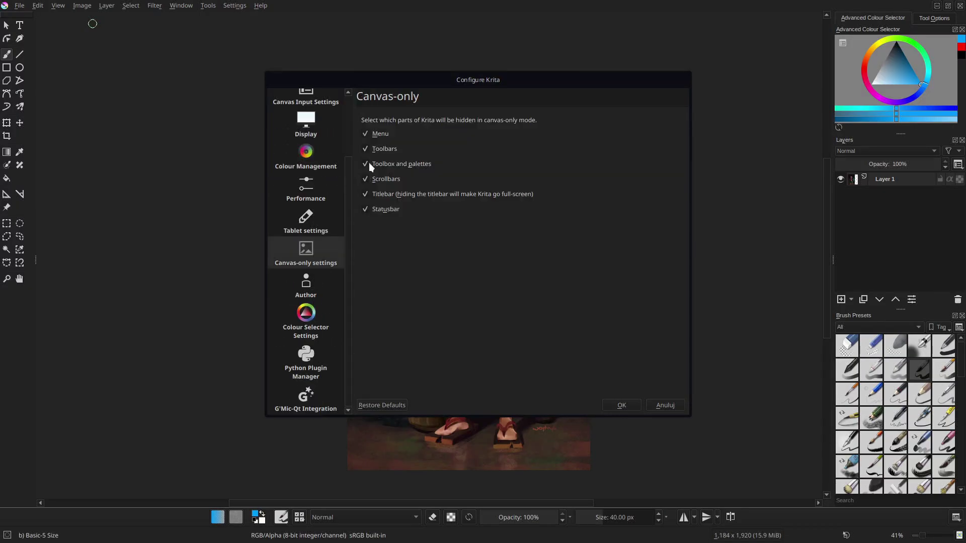
left_click(366, 163)
key("Return")
- Toggle canvas-only mode with Tab to test it, then bring up the Display settings
key("Tab")
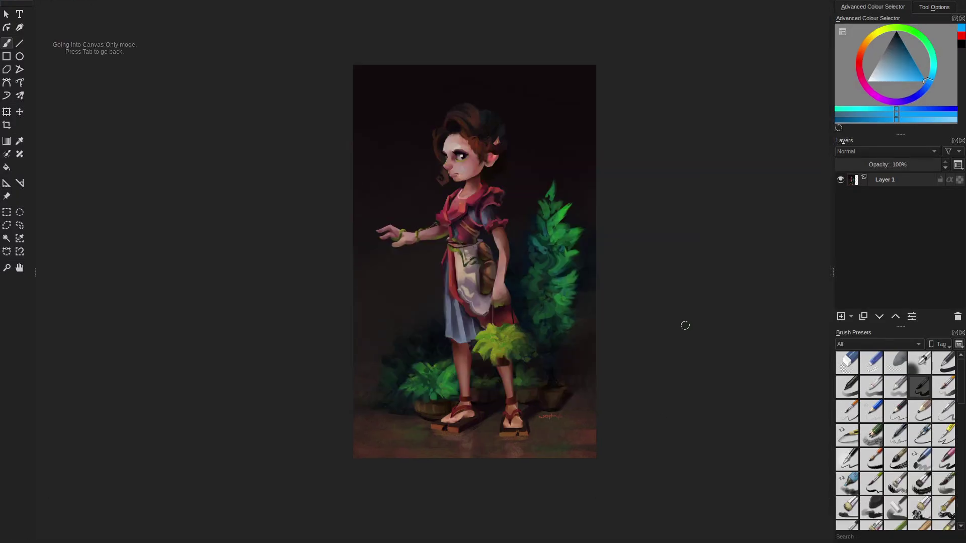
key("Tab")
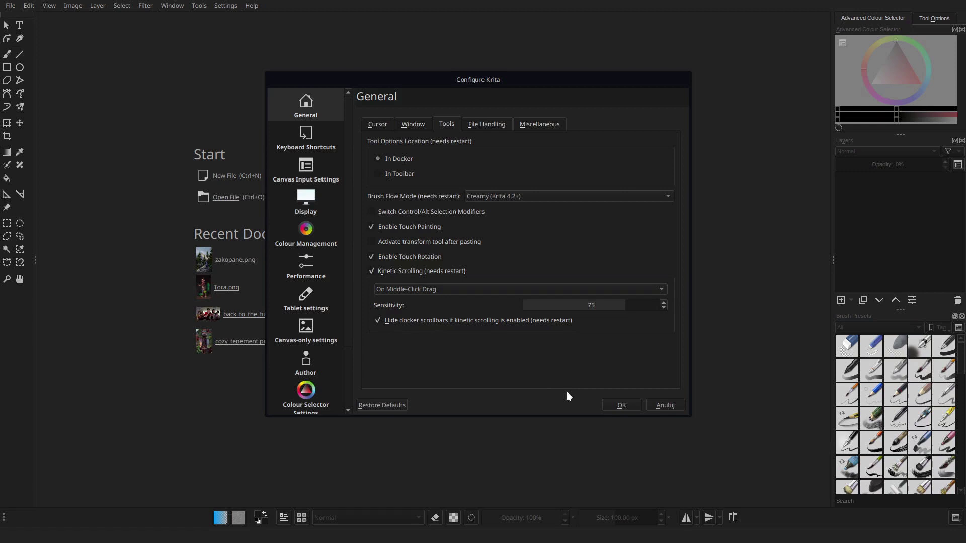
left_click(621, 406)
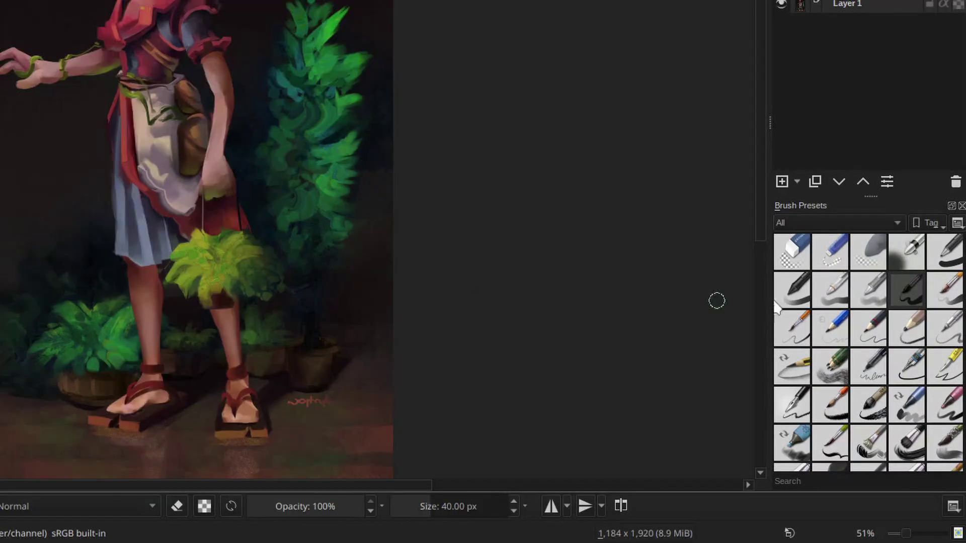
left_click(869, 290)
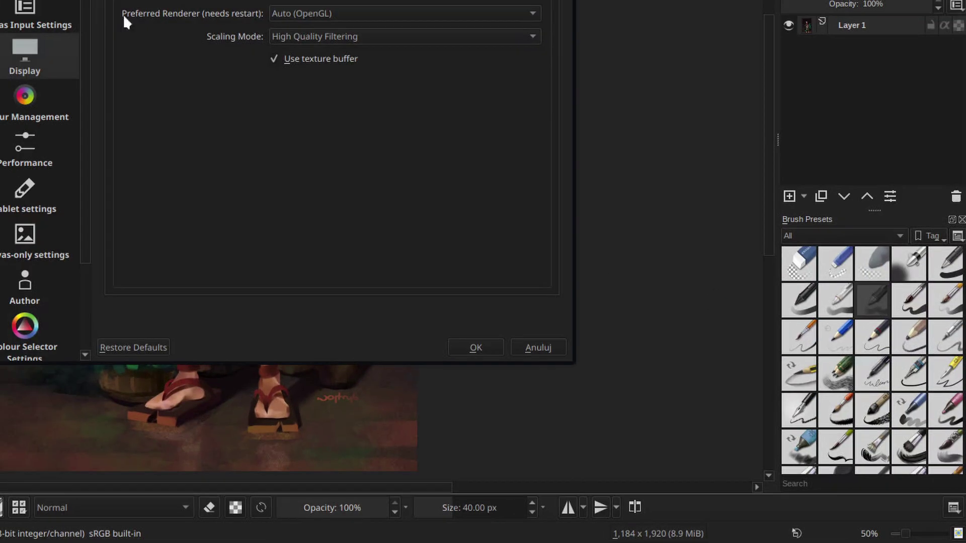
- Turn on Hide Canvas Scrollbars in the Display Miscellaneous settings
left_click(439, 48)
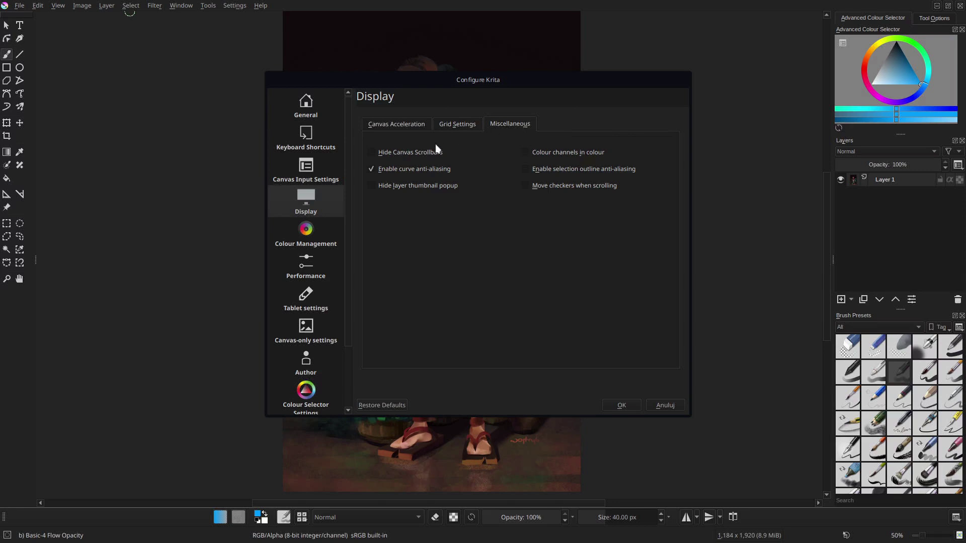
left_click(396, 152)
left_click(620, 404)
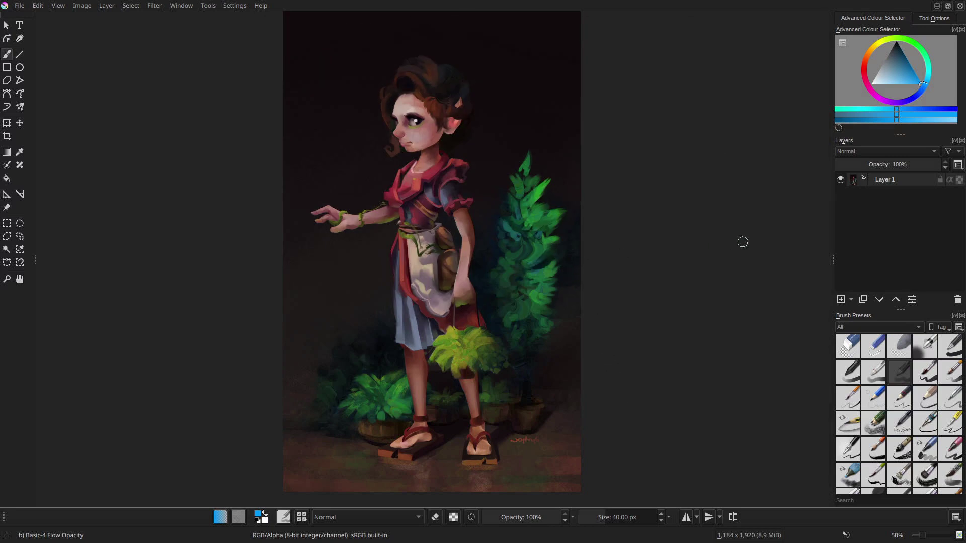
- Hide the status bar, widen the right docker panels, and float the Advanced Colour Selector docker
left_click(57, 5)
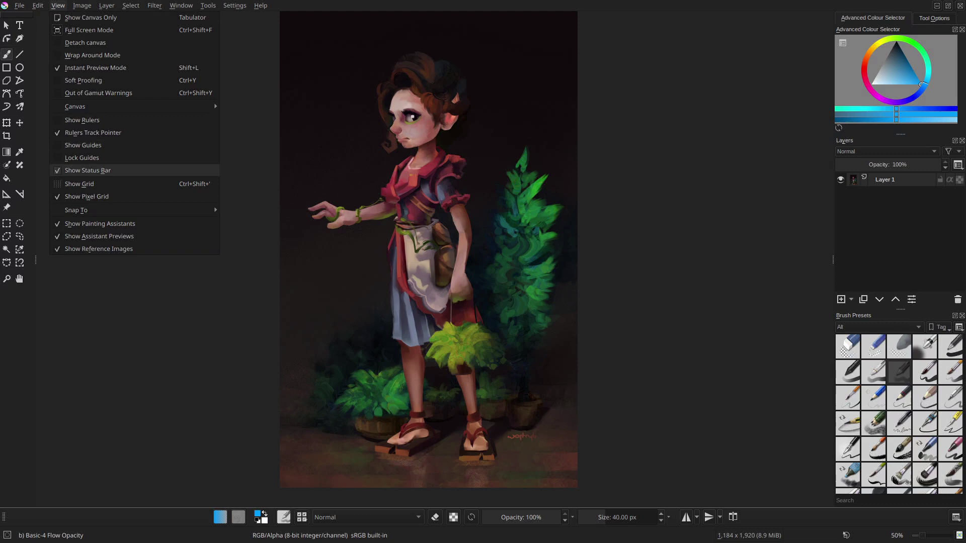
left_click(87, 171)
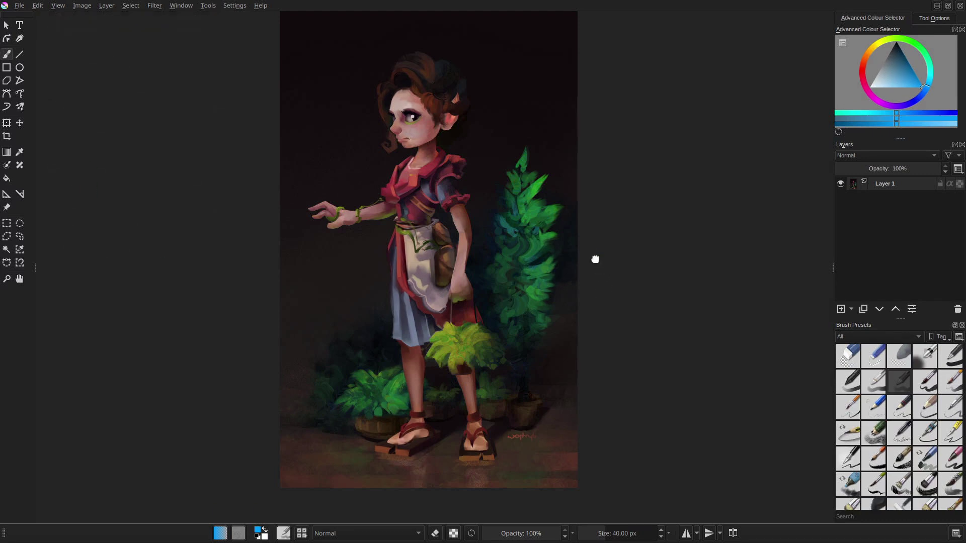
left_click_drag(835, 95, 863, 92)
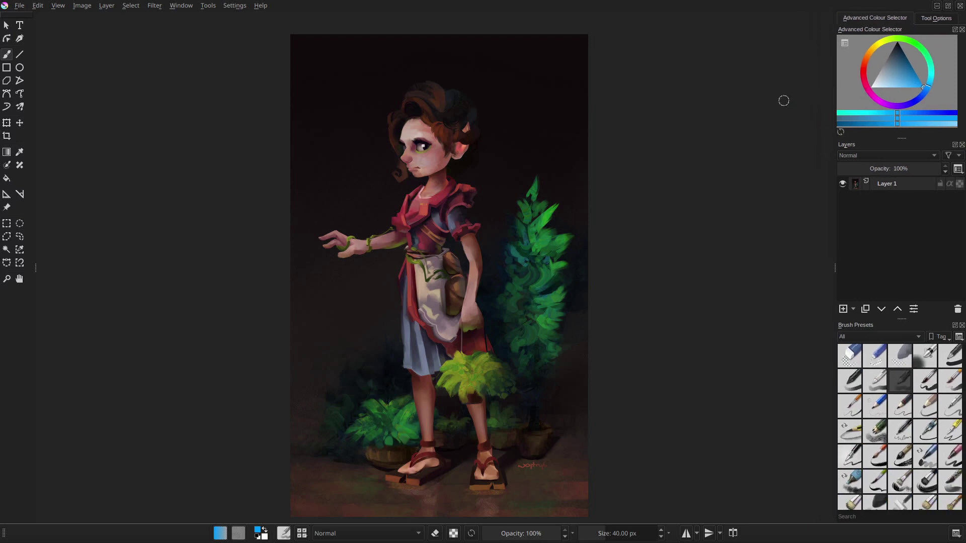
left_click_drag(852, 28, 649, 82)
- Bind the Show colour selector action to Shift+Z, reassigning the conflicting shortcut
type("sh")
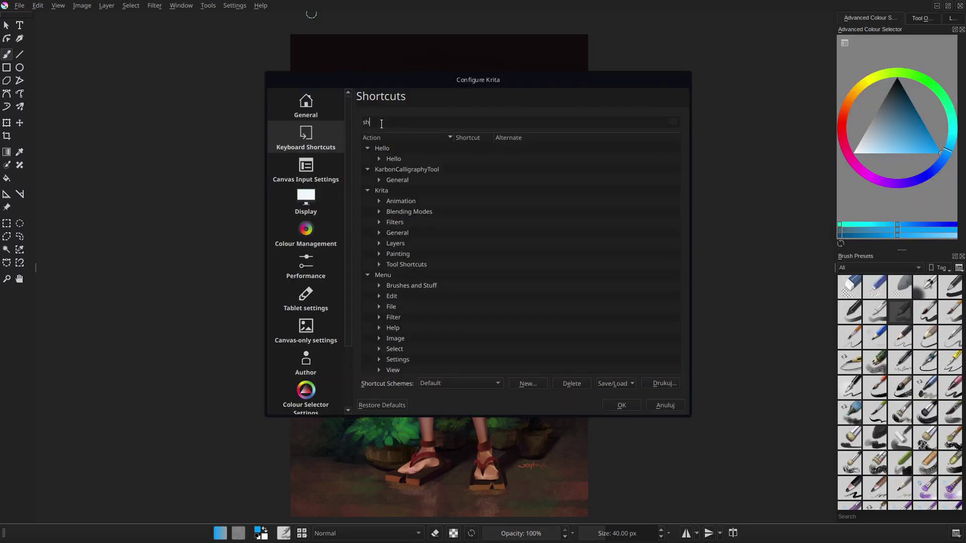
type("ow colour selec")
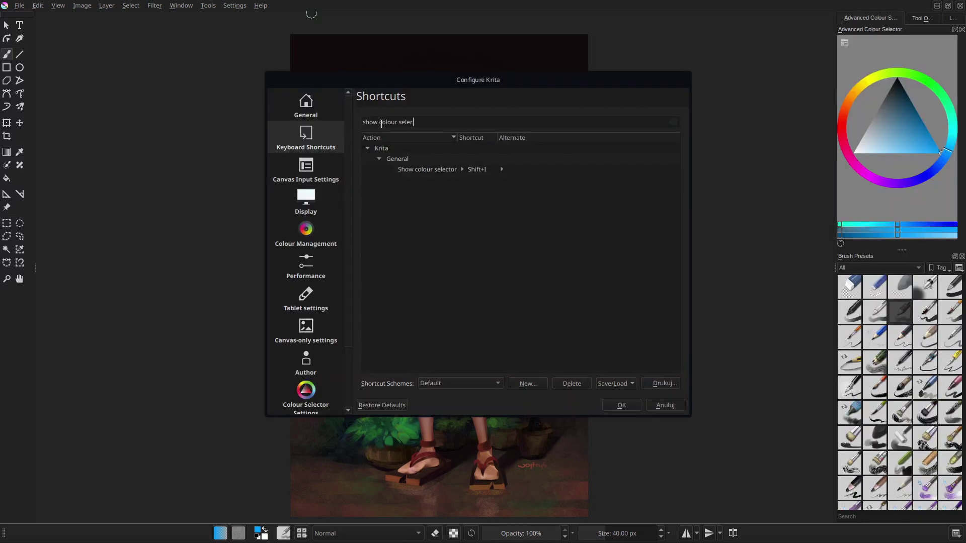
left_click(481, 170)
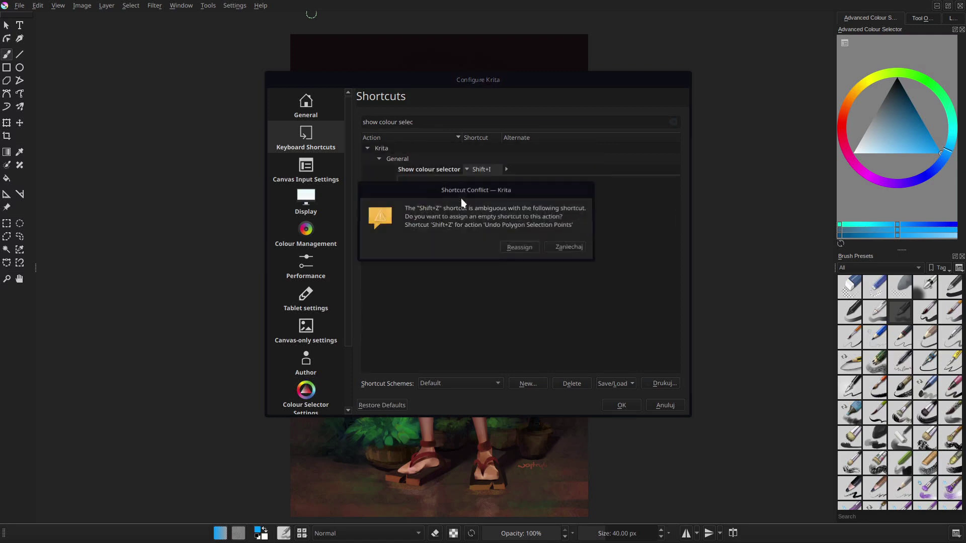
left_click(527, 254)
- Test the Shift+Z colour selector popup on the canvas, then close the Advanced Colour Selector docker
key("Return")
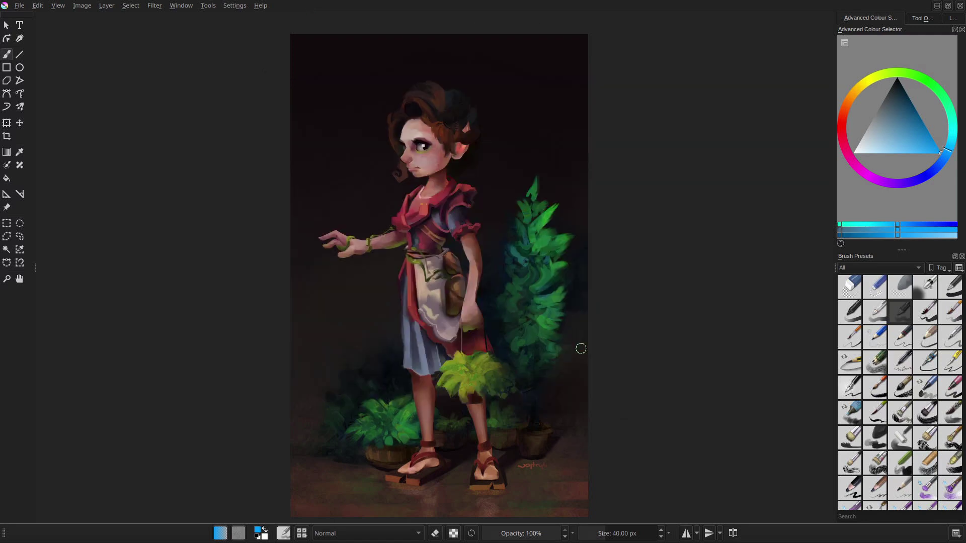
key("shift+z")
key("shift+z")
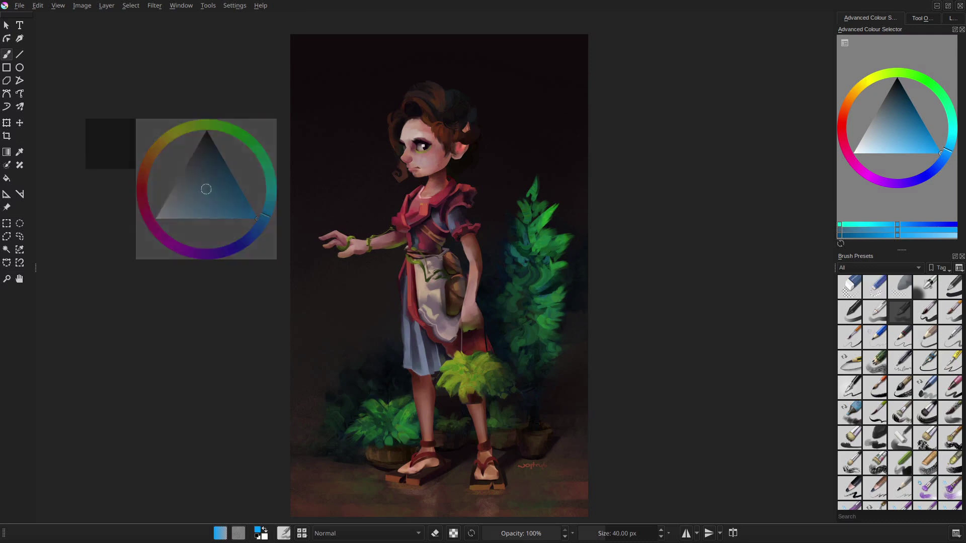
key("shift+z")
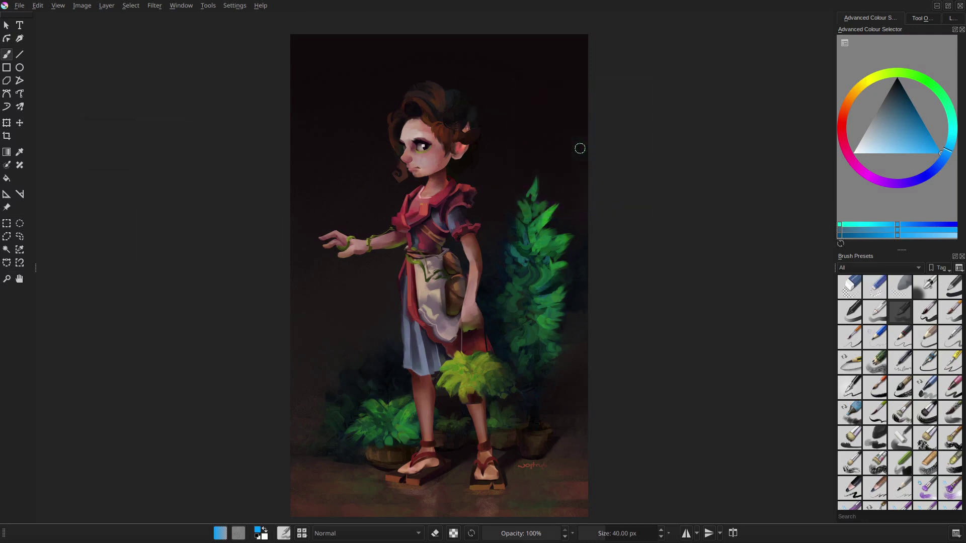
left_click(961, 30)
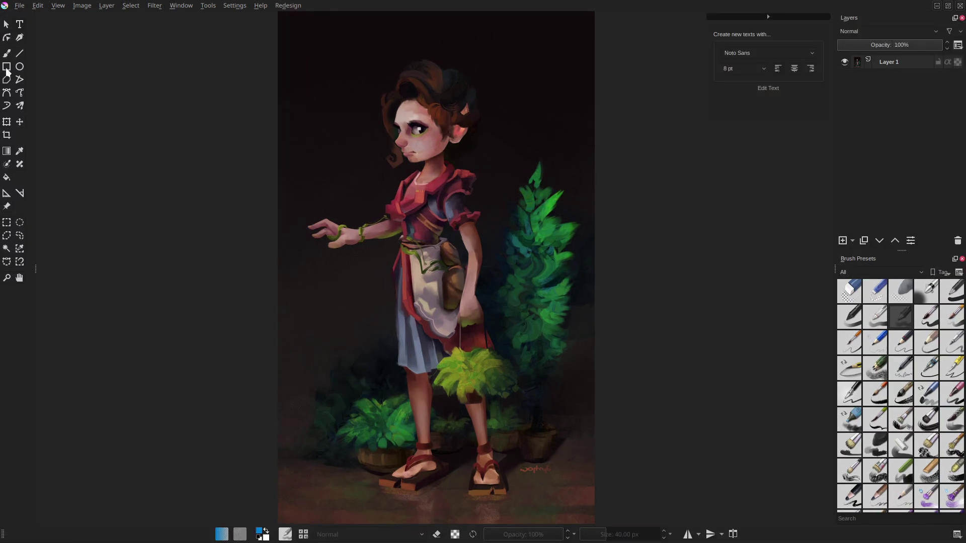
- Try the rectangle, freehand brush, transform and crop tools from the toolbox
left_click(6, 67)
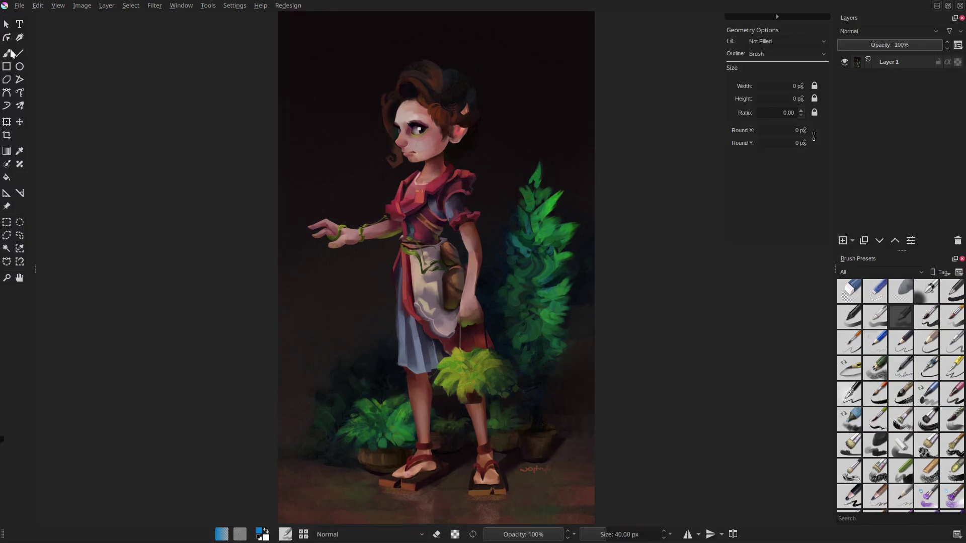
left_click(9, 53)
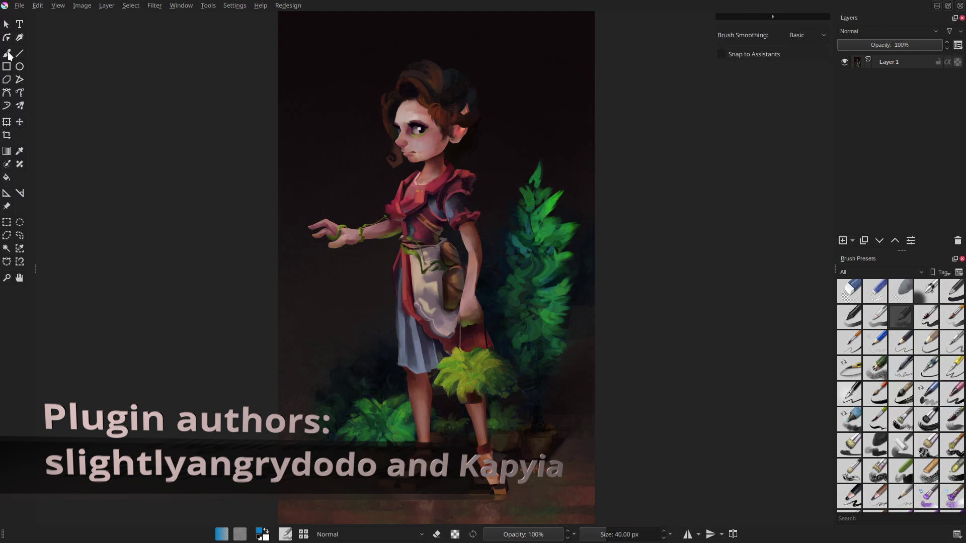
left_click(8, 124)
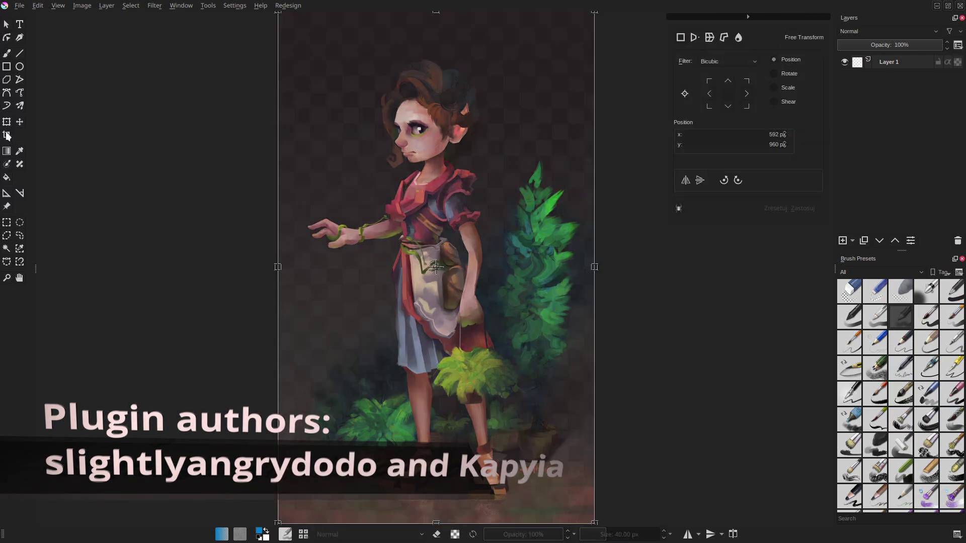
left_click(7, 136)
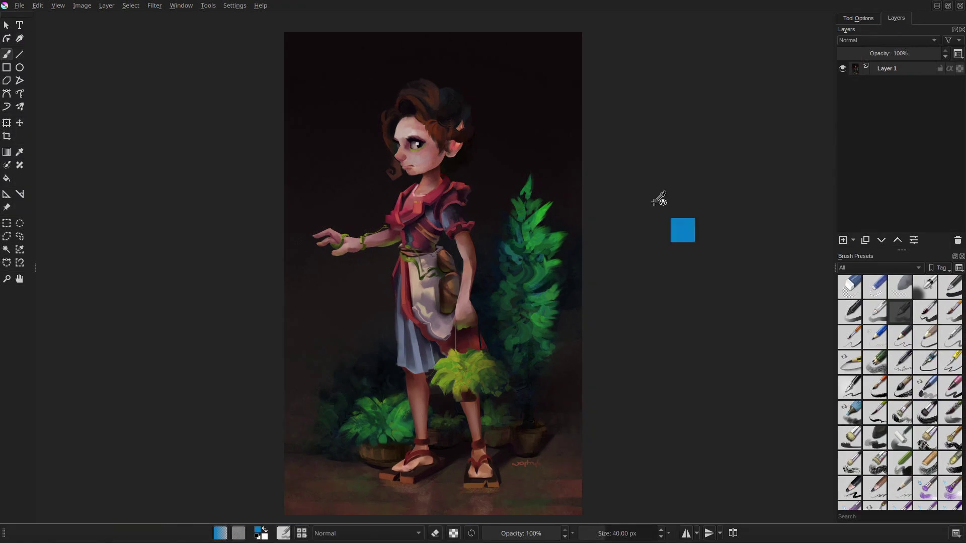
- Save the Krita-UI-Redesign repository as a ZIP from GitHub in Firefox, then return to Krita
key("ctrl+super+Right")
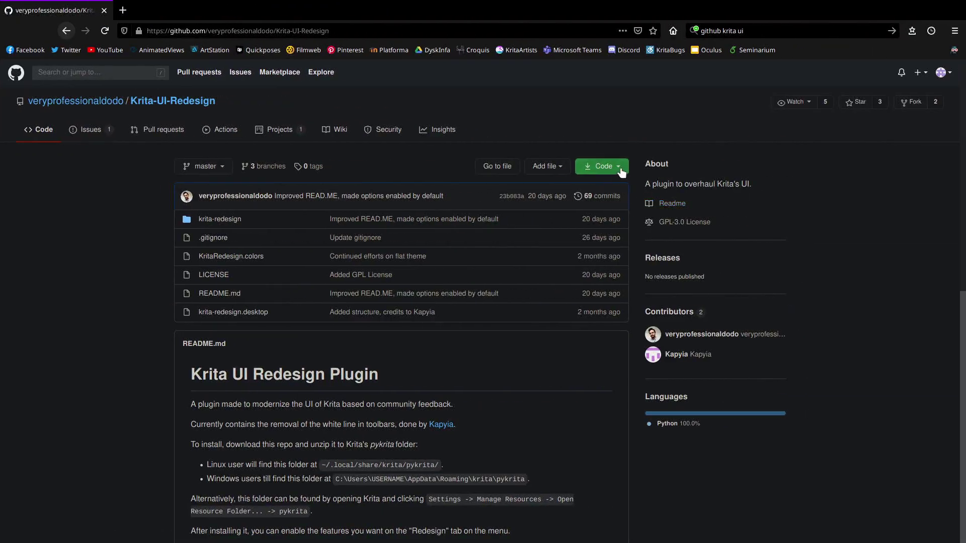
left_click(615, 170)
left_click(499, 253)
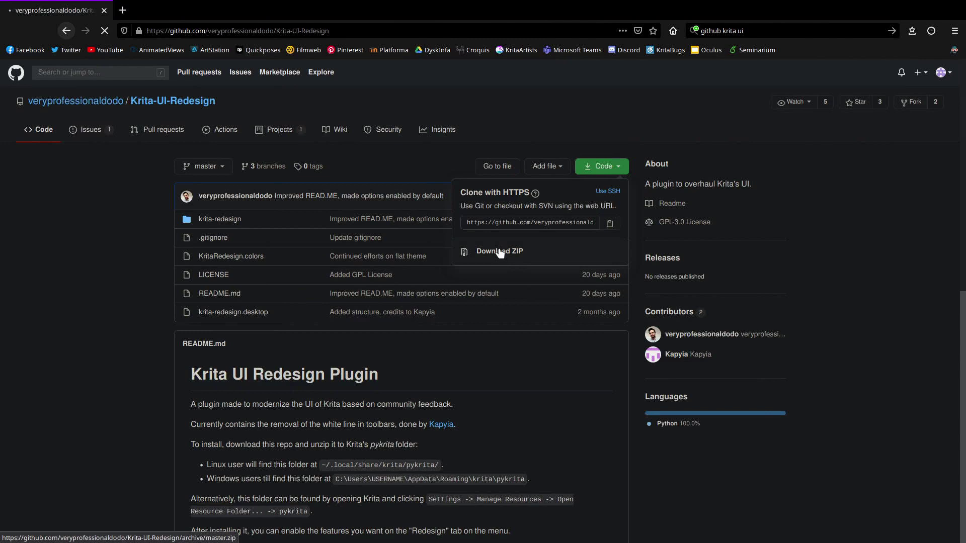
left_click(572, 417)
left_click(621, 442)
key("ctrl+super+Left")
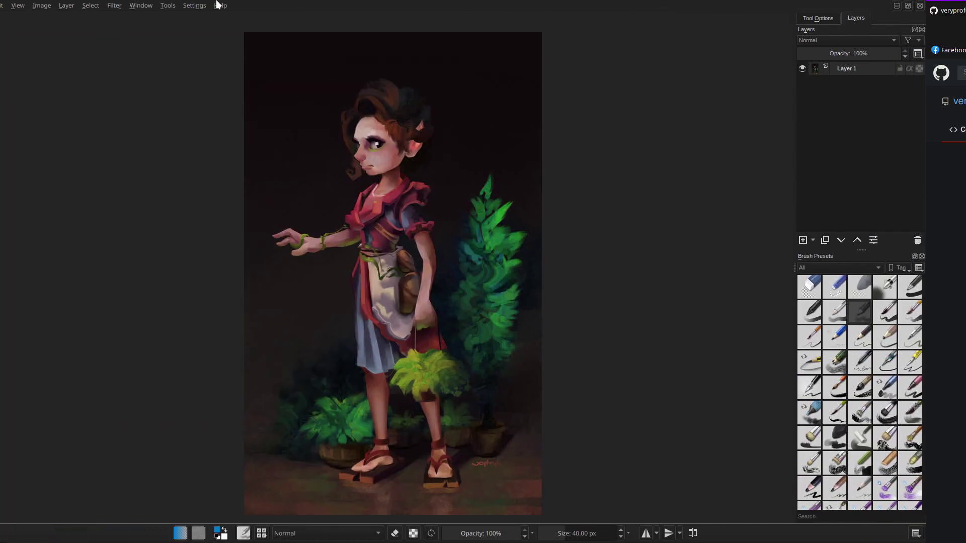
- Import Krita-UI-Redesign-master(4).zip from Pulpit as a Python plugin and acknowledge the success message
left_click(208, 5)
mouse_move(221, 18)
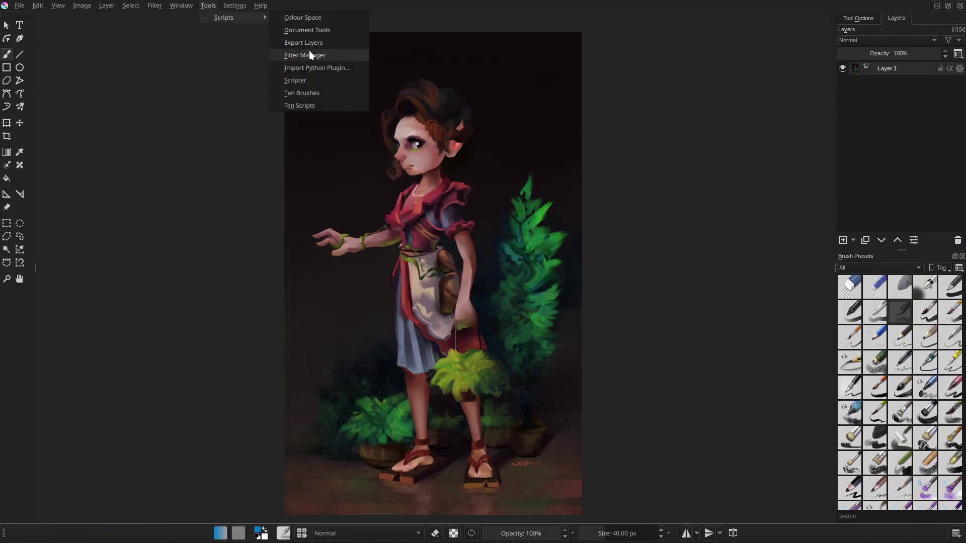
left_click(310, 69)
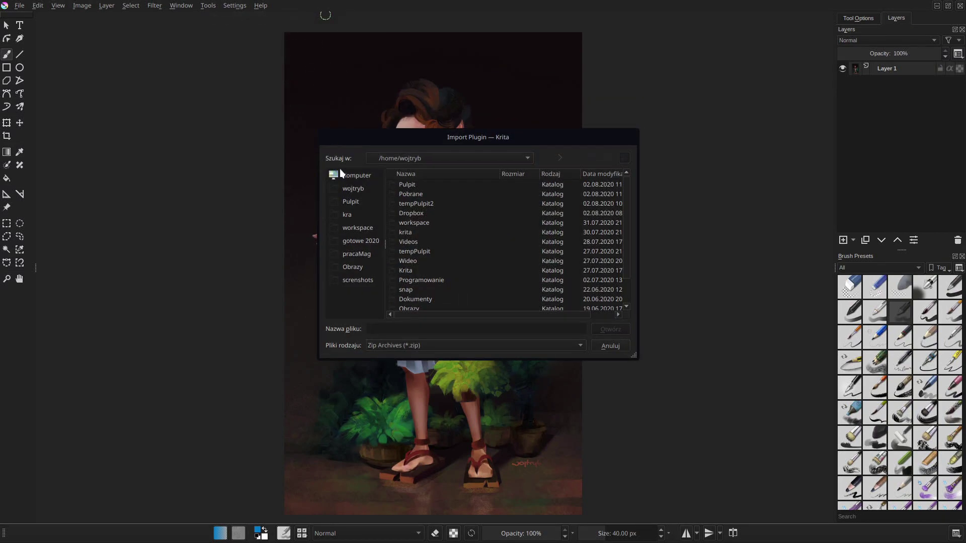
left_click(352, 199)
left_click(422, 184)
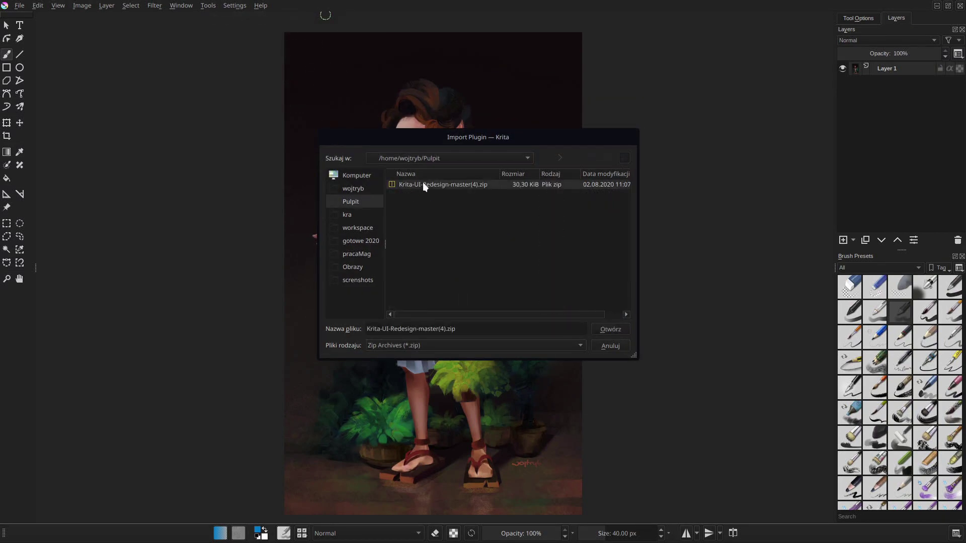
left_click(607, 329)
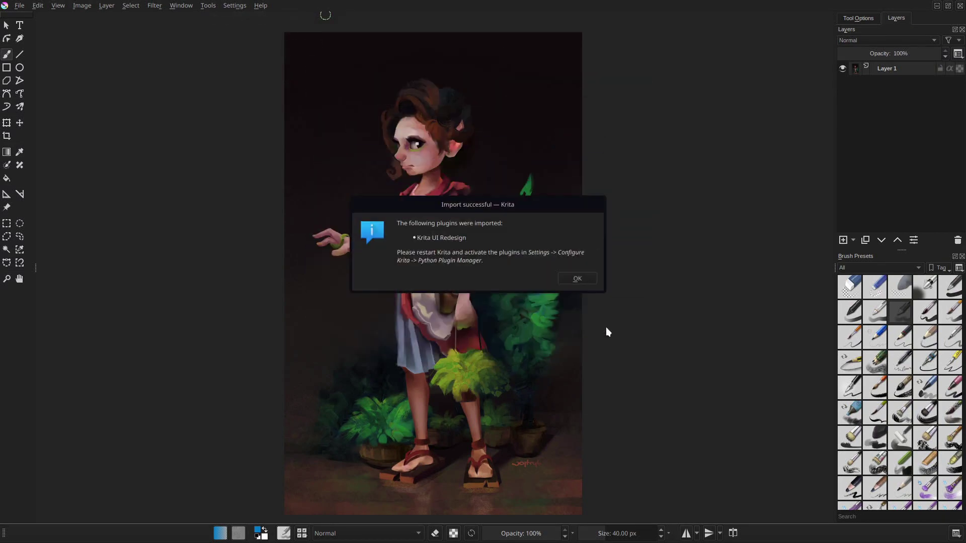
left_click(576, 279)
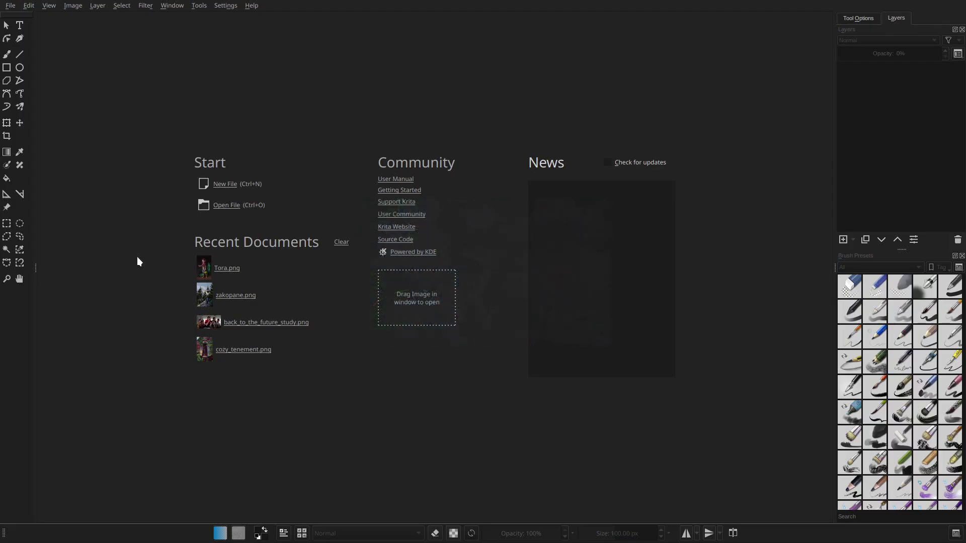
- Enable Krita UI Redesign in the Python Plugin Manager, then quit Krita so it loads
left_click(224, 6)
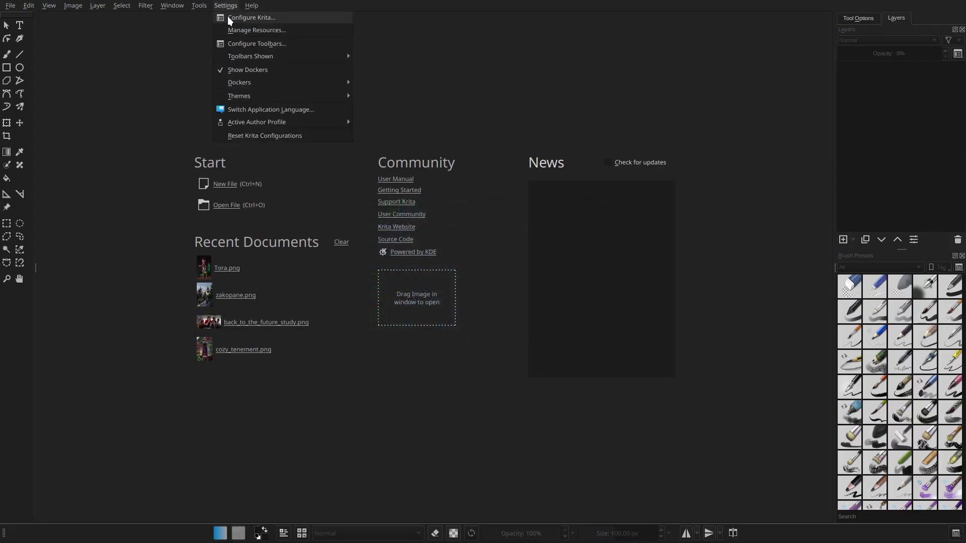
left_click(228, 16)
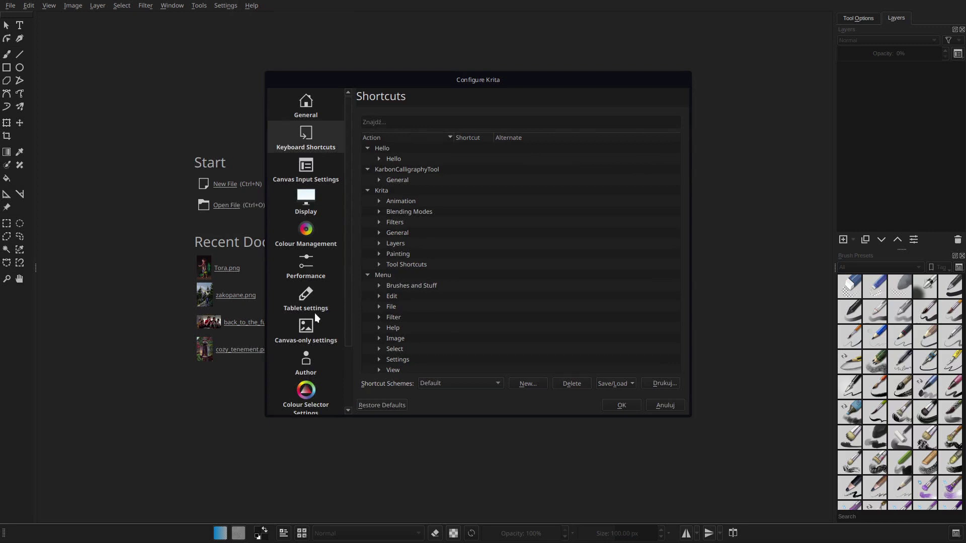
scroll(314, 313, "down", 3)
left_click(313, 354)
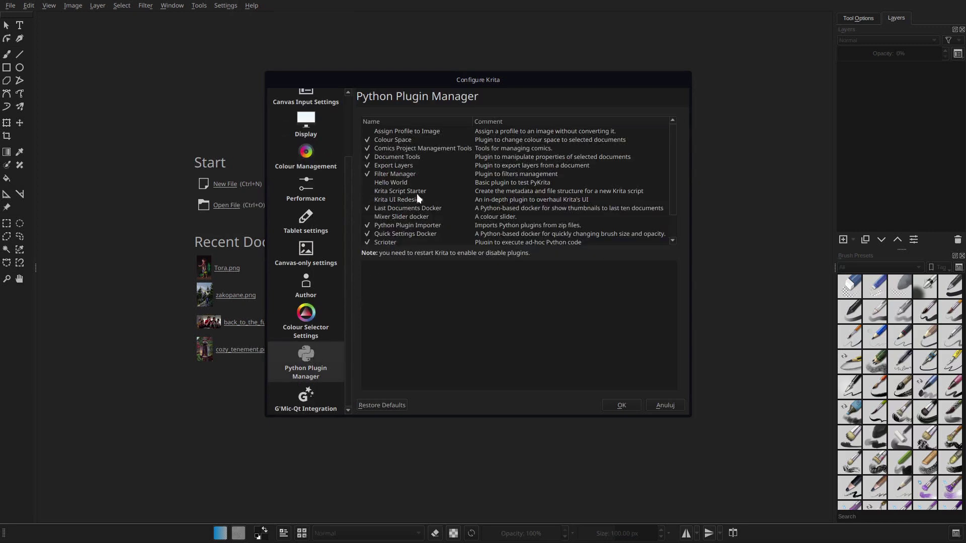
left_click(367, 197)
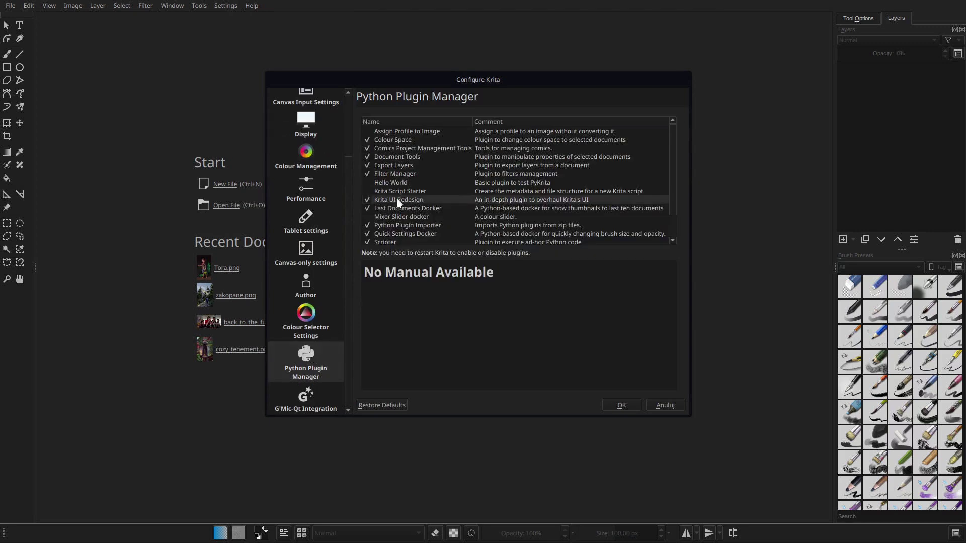
left_click(620, 405)
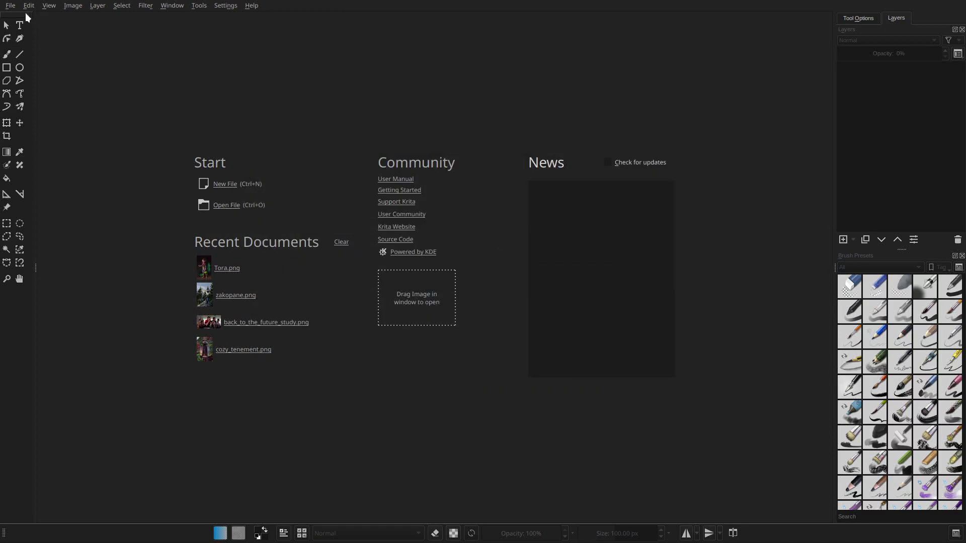
left_click(11, 6)
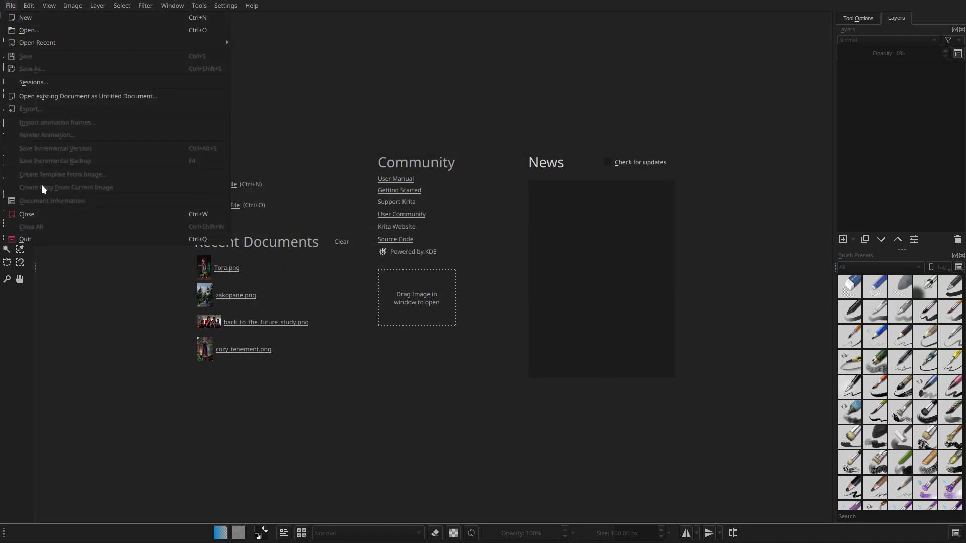
left_click(35, 239)
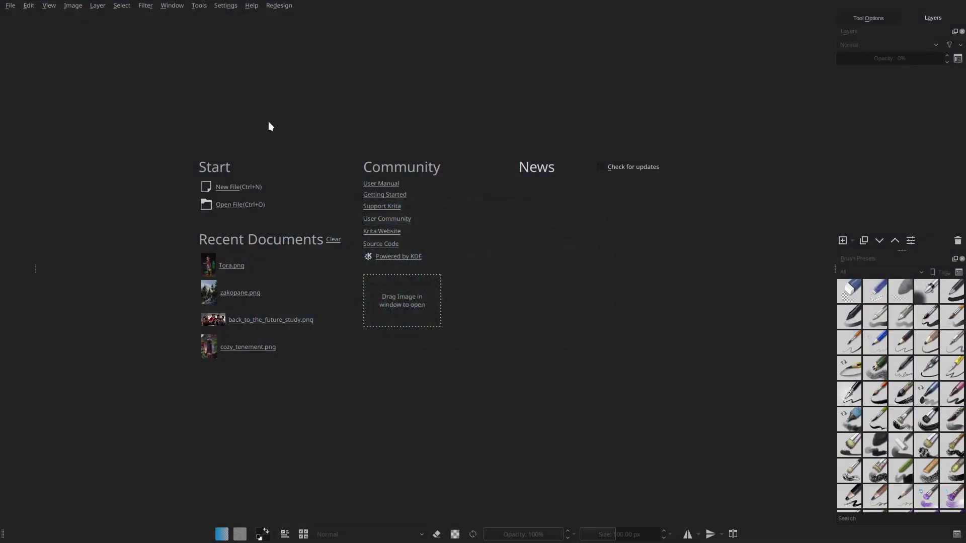
- Turn off NuToolbox and NuToolOptions in the Redesign menu and float tool options at top right
left_click(288, 5)
left_click(300, 55)
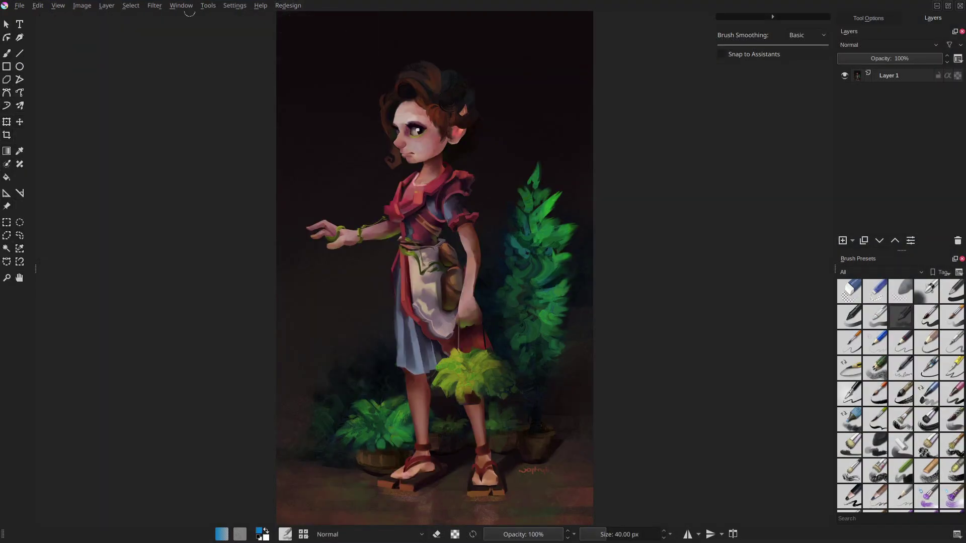
left_click(288, 5)
left_click(310, 67)
left_click(298, 7)
left_click(297, 67)
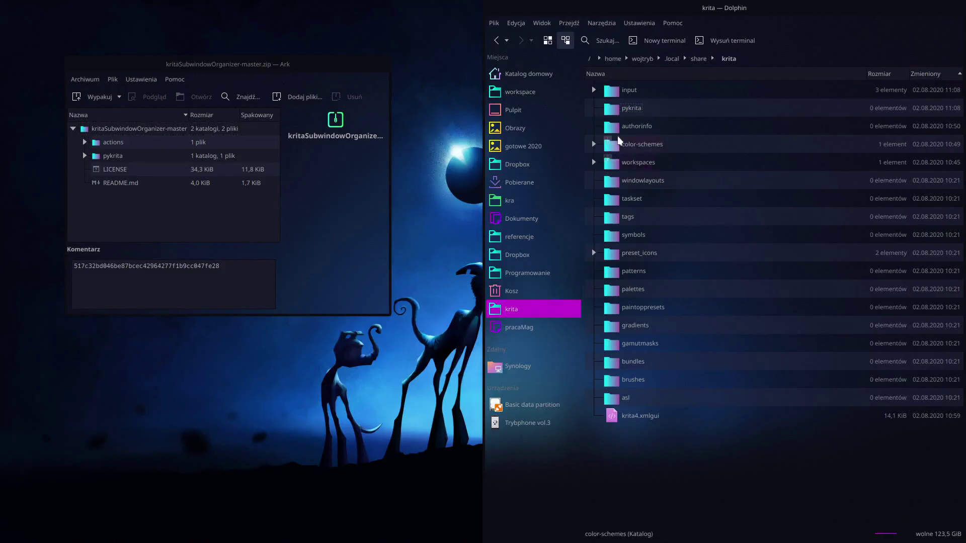
- Copy the subwindowOrganizer folder and subwindowOrganizer.desktop from the archive into ~/.local/share/krita/pykrita
left_click(632, 108)
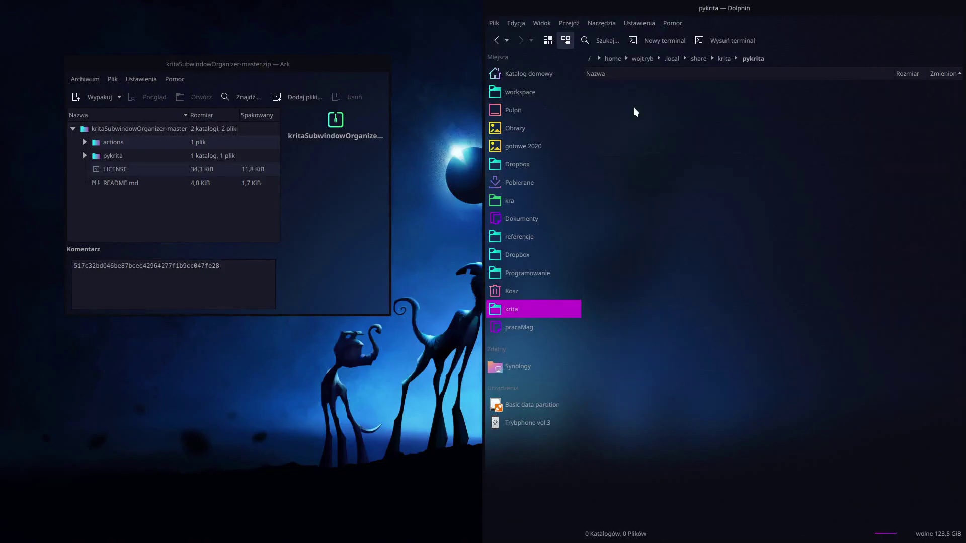
left_click(85, 156)
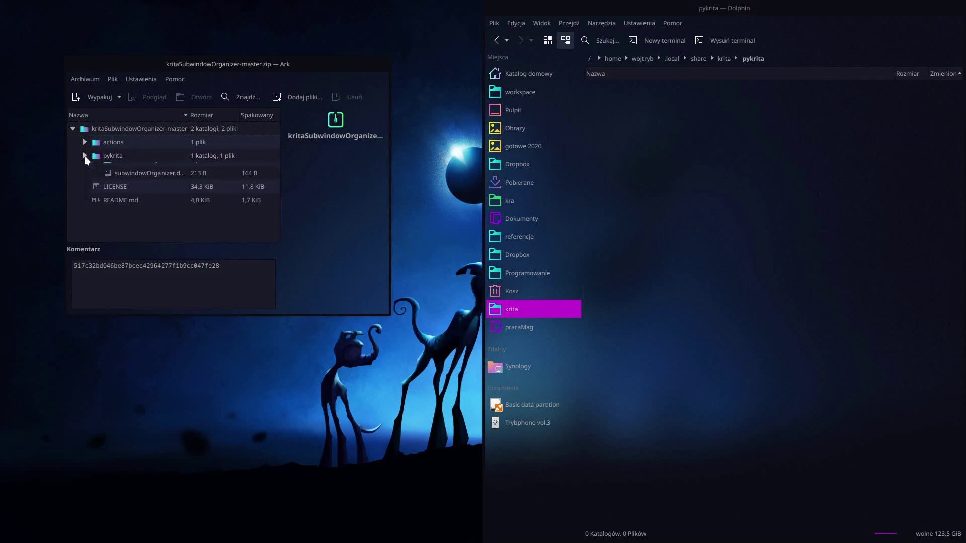
left_click(136, 170)
left_click(137, 186, "shift")
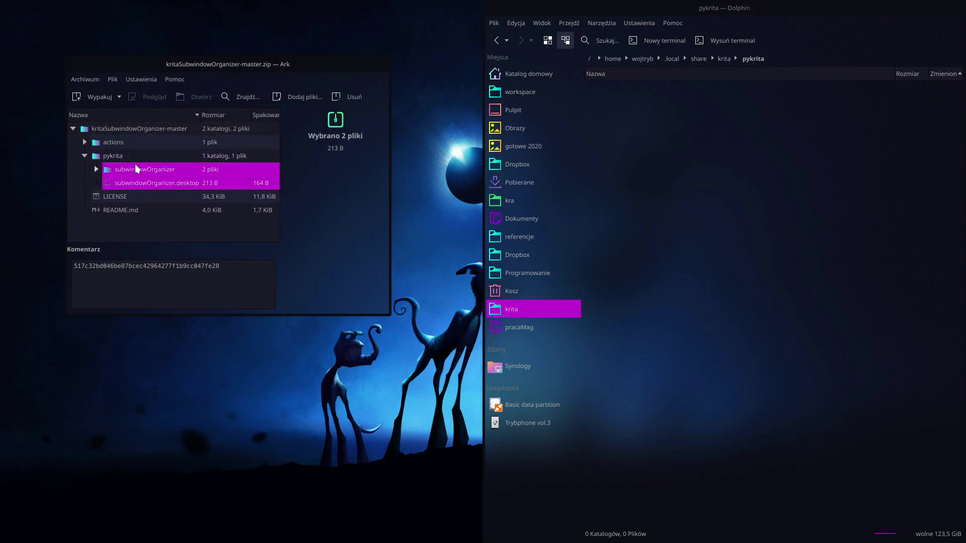
left_click_drag(135, 165, 732, 144)
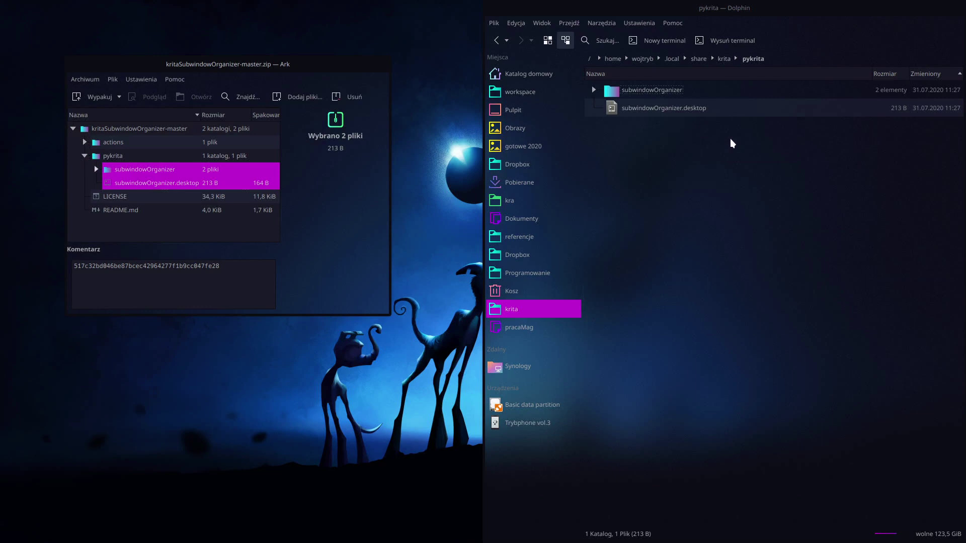
left_click(724, 58)
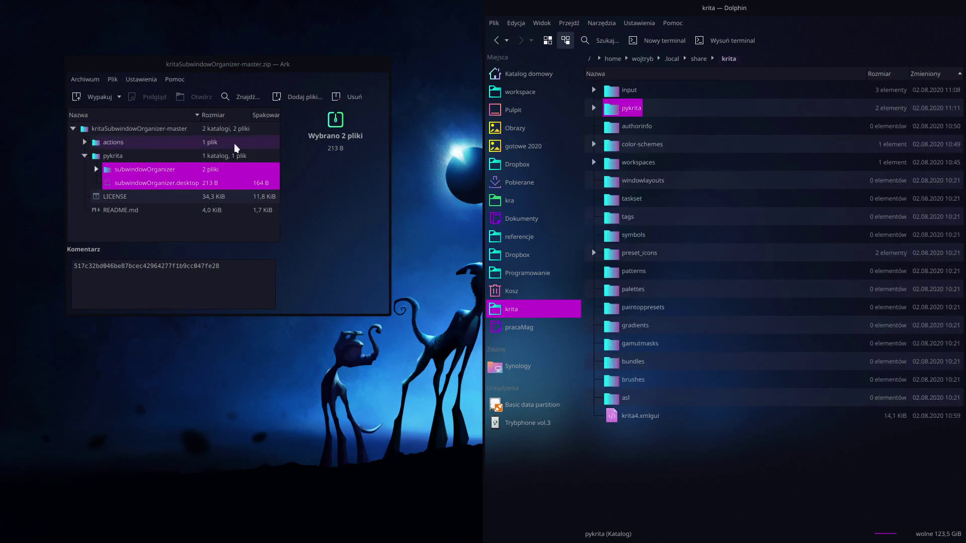
- Make a new 'actions' folder in Krita's data folder and copy subwindowOrganizer.action from the archive into it
left_click(98, 143)
left_click(85, 142)
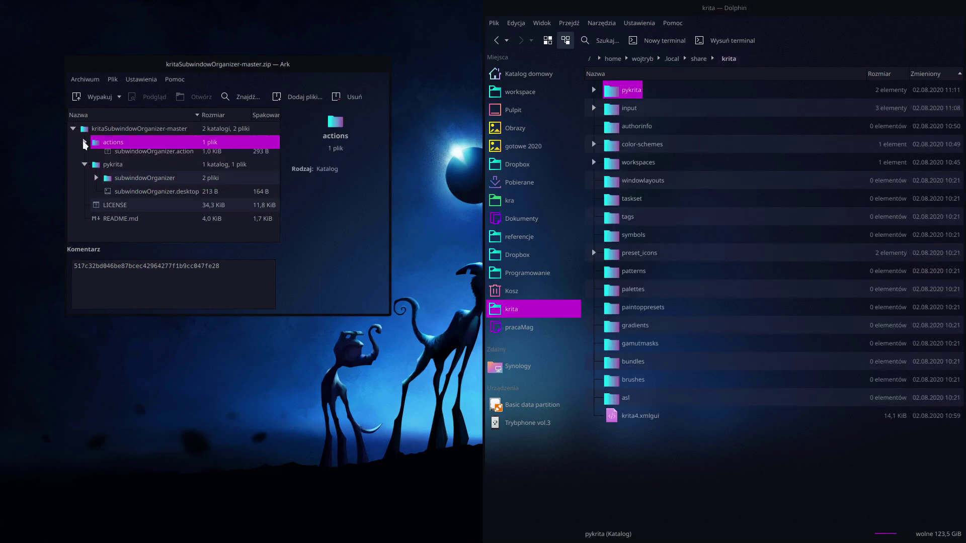
right_click(636, 439)
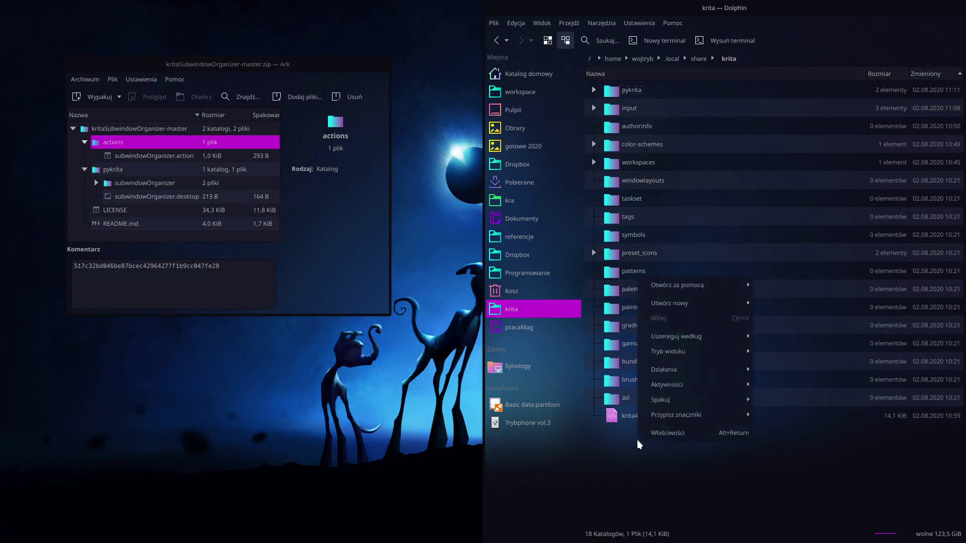
mouse_move(680, 306)
left_click(777, 304)
type("actions")
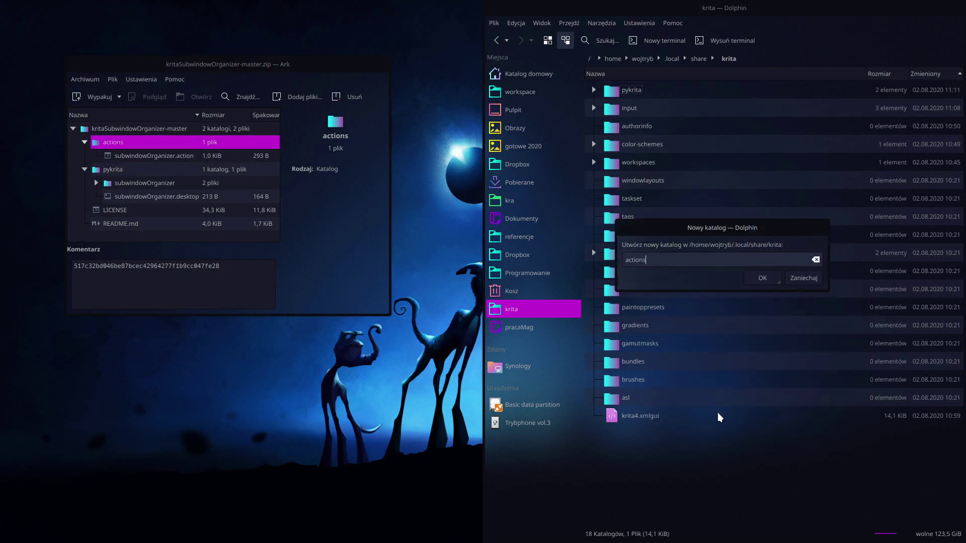
key("Return")
key("Return")
left_click_drag(119, 160, 639, 135)
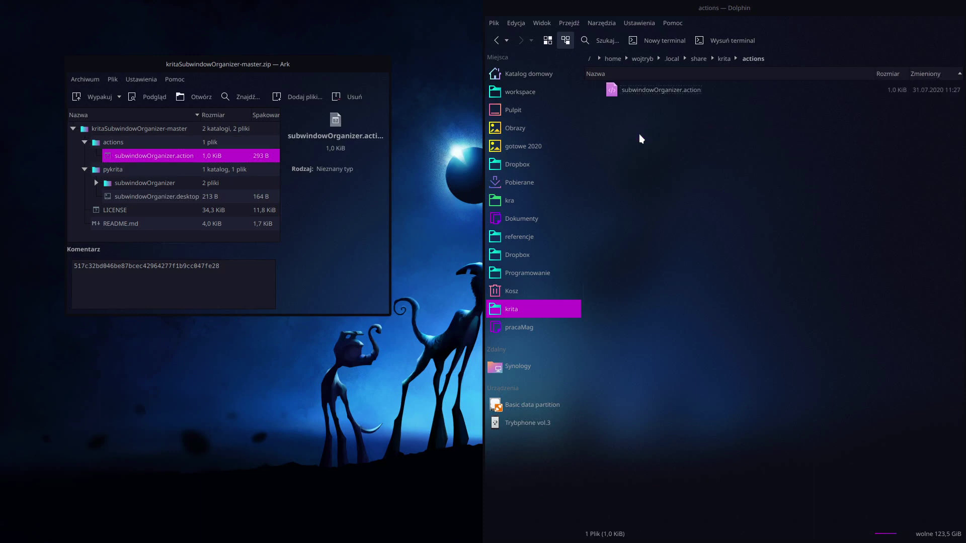